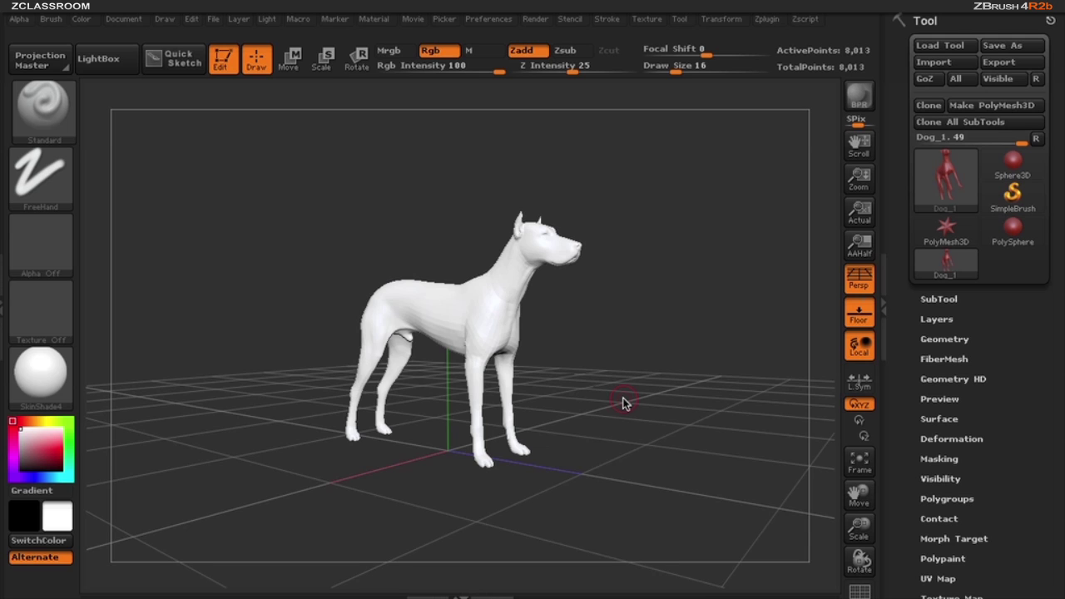
# - Browse the LightBox project library to the GroomPractice dog projects, and close the library
pyautogui.moveTo(661, 379); pyautogui.dragTo(665, 381)
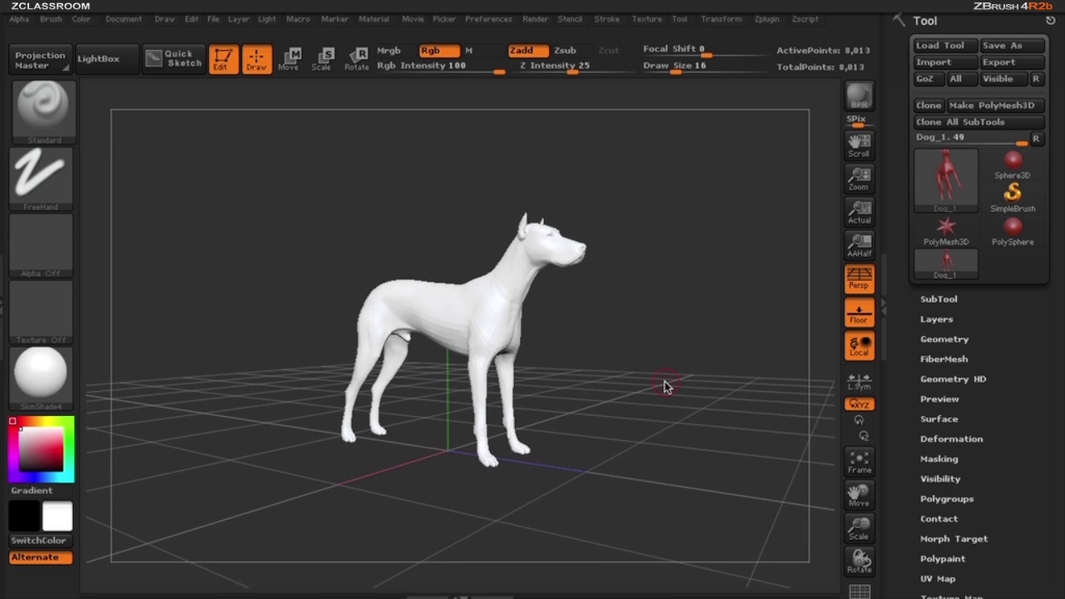
pyautogui.press(',')
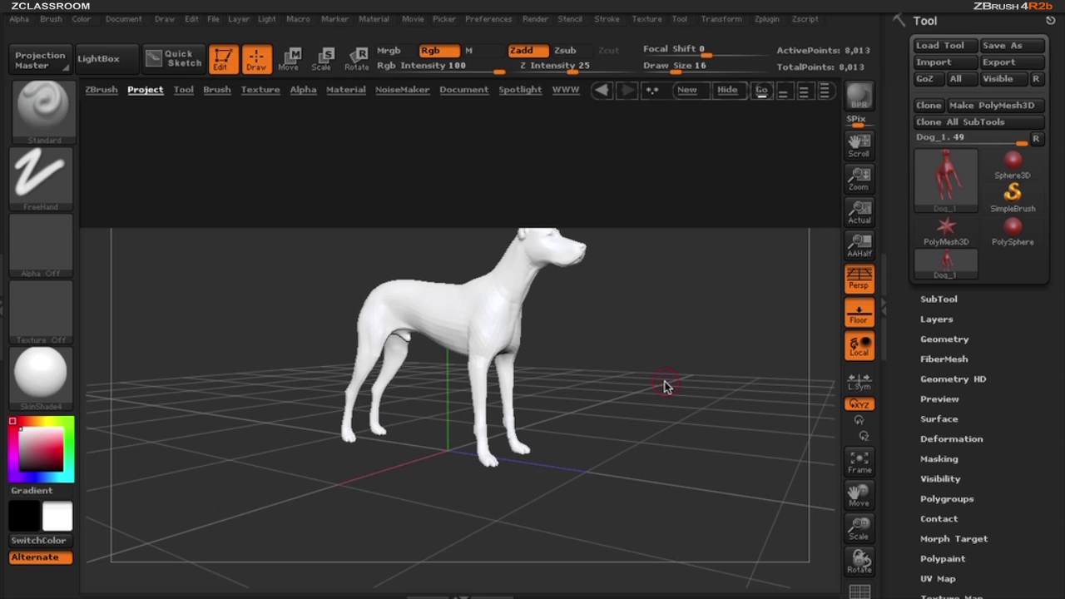
pyautogui.moveTo(664, 179); pyautogui.dragTo(405, 194)
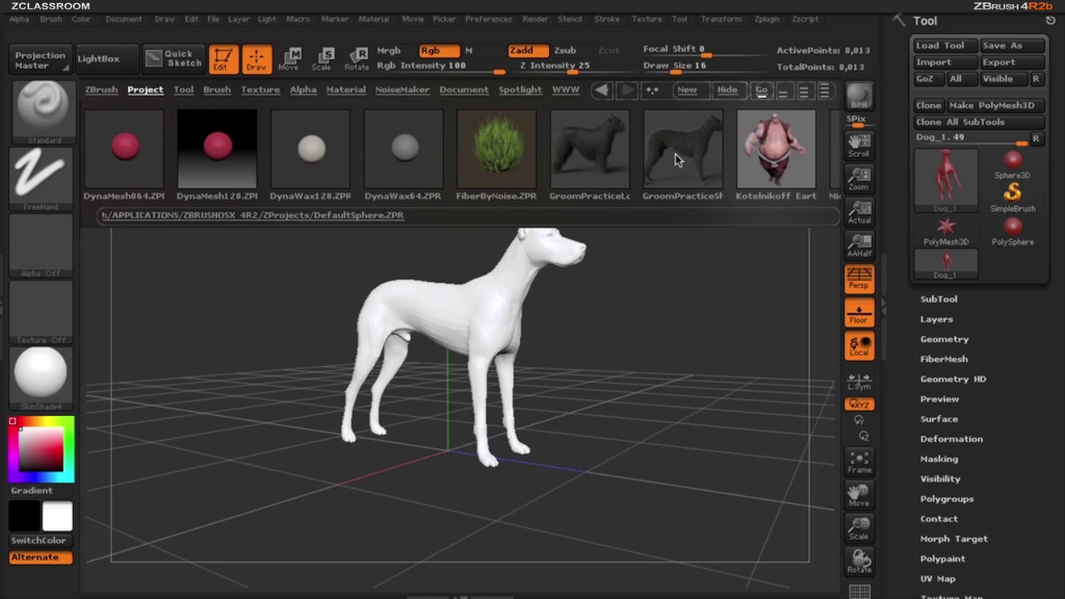
pyautogui.doubleClick(676, 160)
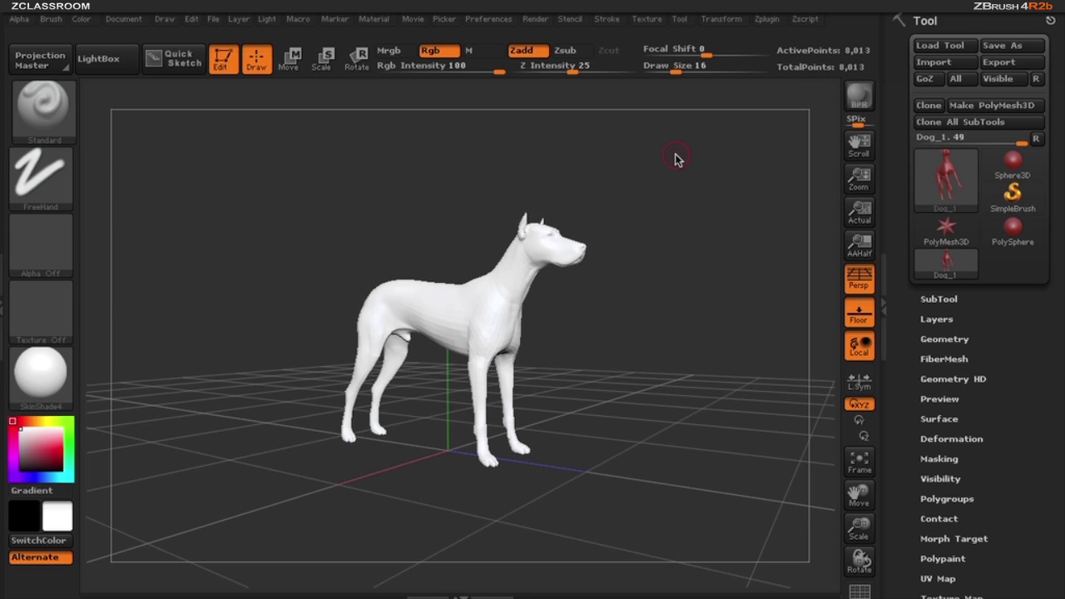
# - Preview FiberMesh fur over the whole unmasked dog, and switch the preview off
pyautogui.moveTo(671, 395)
pyautogui.mouseDown()
pyautogui.moveTo(683, 400)
pyautogui.moveTo(654, 401)
pyautogui.mouseUp()
pyautogui.click(961, 359)
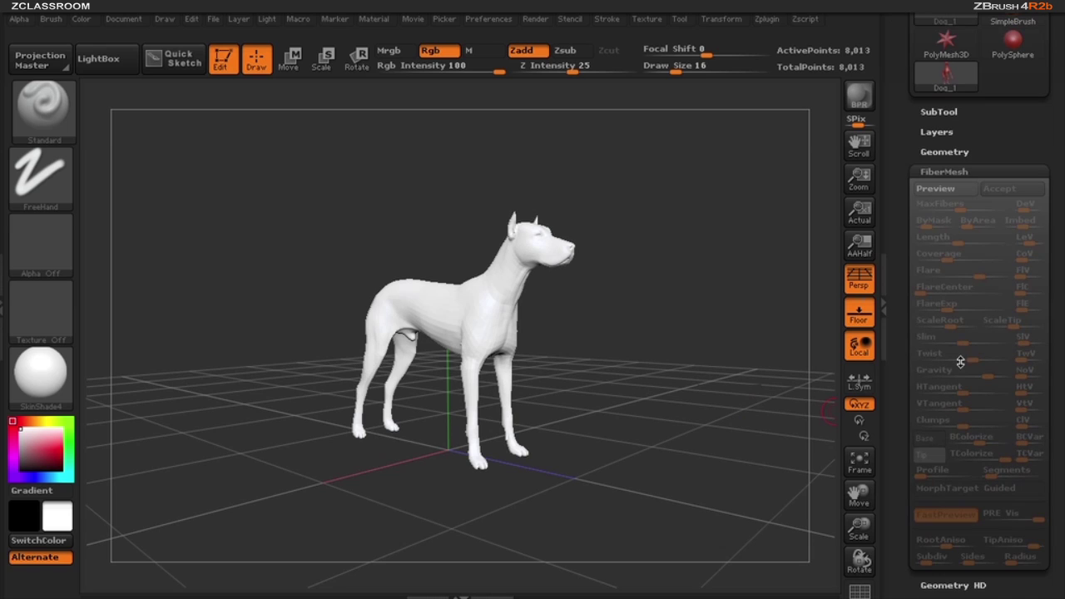
pyautogui.click(949, 191)
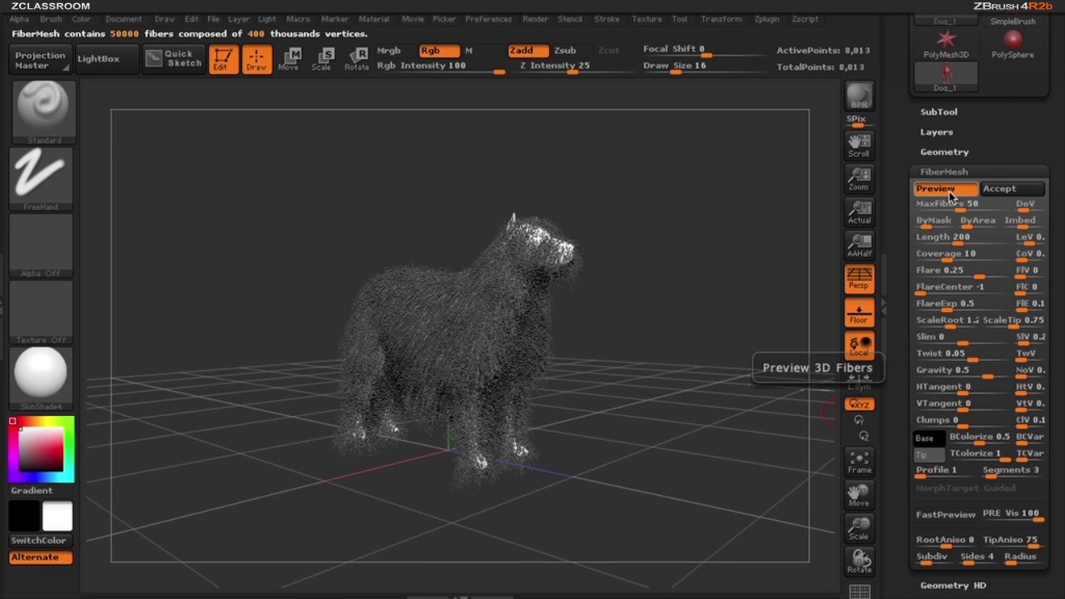
pyautogui.moveTo(638, 433); pyautogui.dragTo(688, 356)
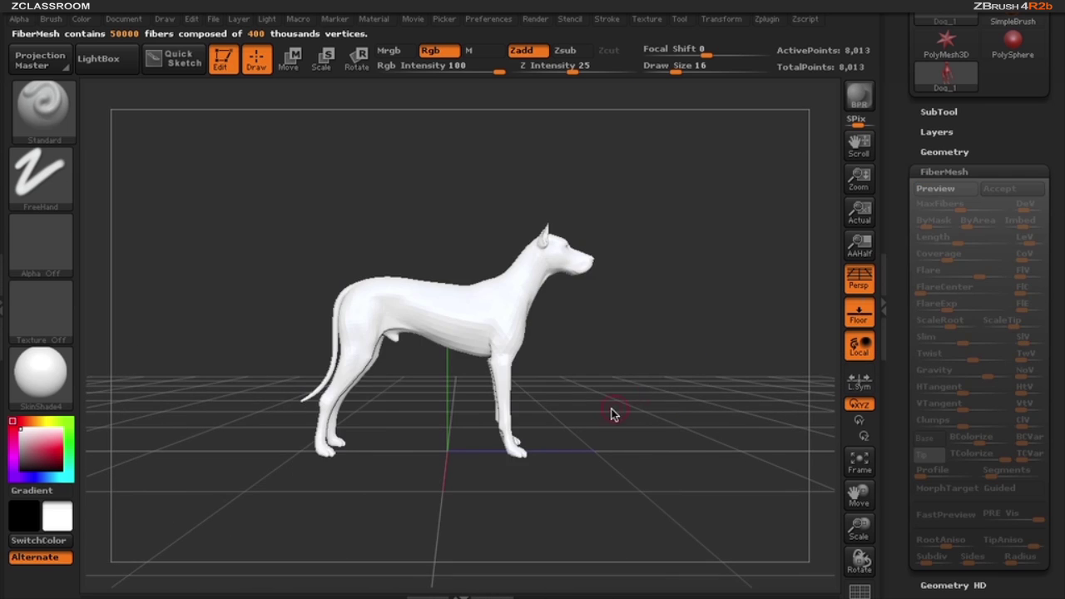
# - Mask the lower legs and paws in the side view, and invert the mask so only the paws stay unmasked
pyautogui.moveTo(613, 411); pyautogui.dragTo(611, 412)
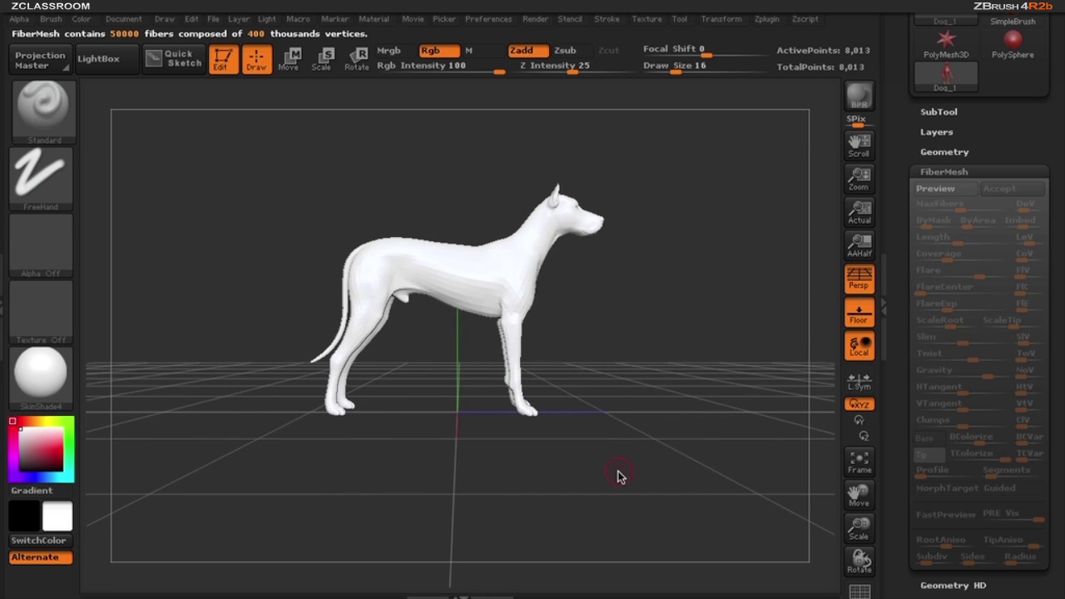
pyautogui.keyDown('ctrl'); pyautogui.moveTo(617, 481); pyautogui.dragTo(281, 381); pyautogui.keyUp('ctrl')
pyautogui.keyDown('ctrl'); pyautogui.click(658, 418); pyautogui.keyUp('ctrl')
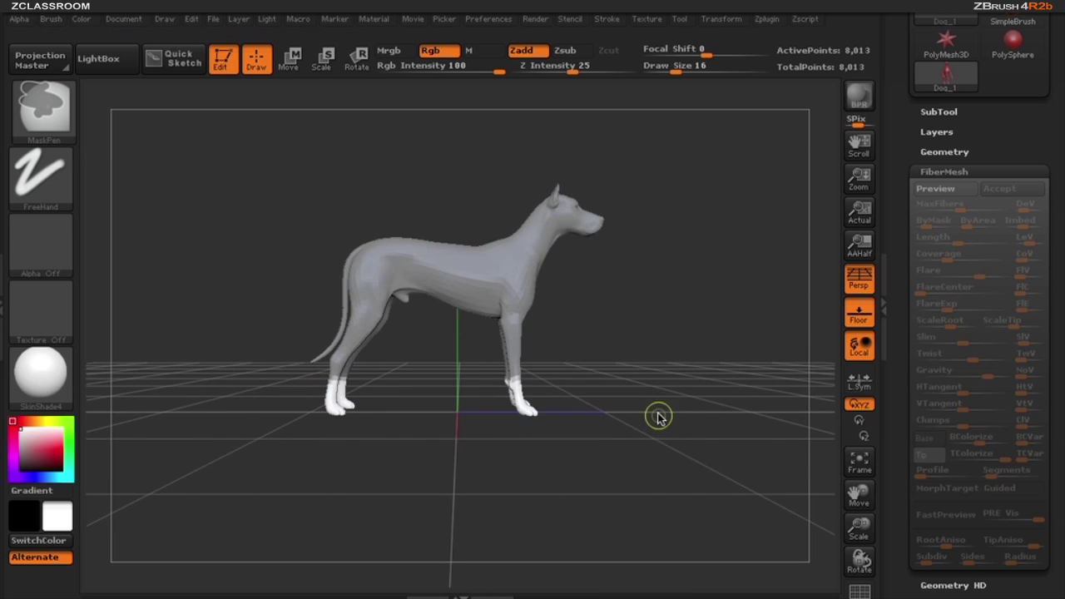
# - Clear the mask around both eyes and on the nose
pyautogui.keyDown('alt'); pyautogui.moveTo(658, 416); pyautogui.dragTo(595, 341, button='right'); pyautogui.keyUp('alt')
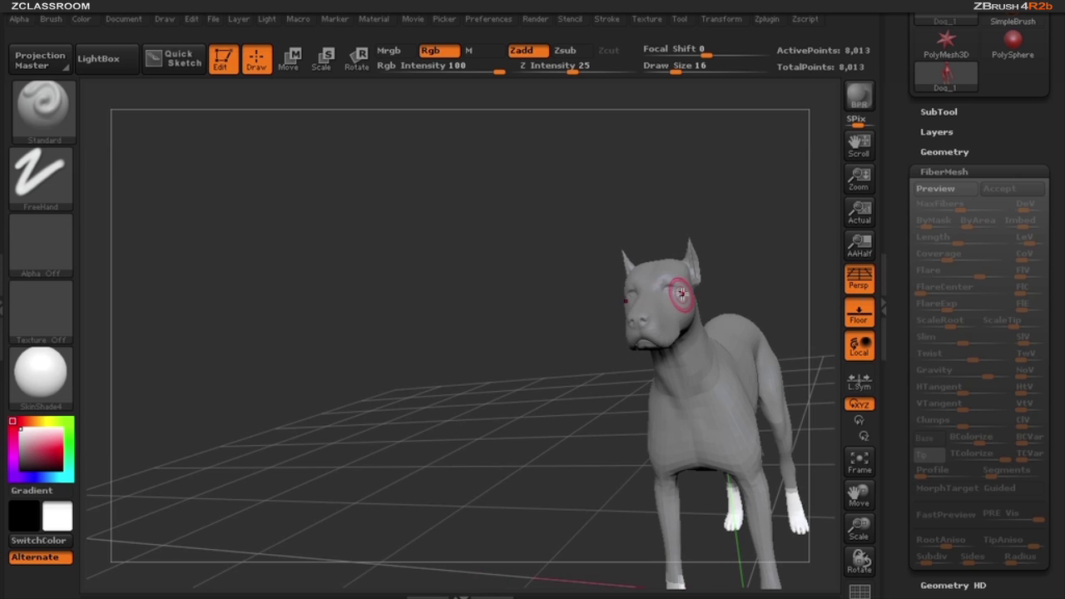
pyautogui.moveTo(678, 297)
pyautogui.mouseDown()
pyautogui.moveTo(634, 439)
pyautogui.moveTo(542, 350)
pyautogui.moveTo(490, 340)
pyautogui.mouseUp()
pyautogui.keyDown('ctrl'); pyautogui.moveTo(416, 345); pyautogui.dragTo(407, 352); pyautogui.keyUp('ctrl')
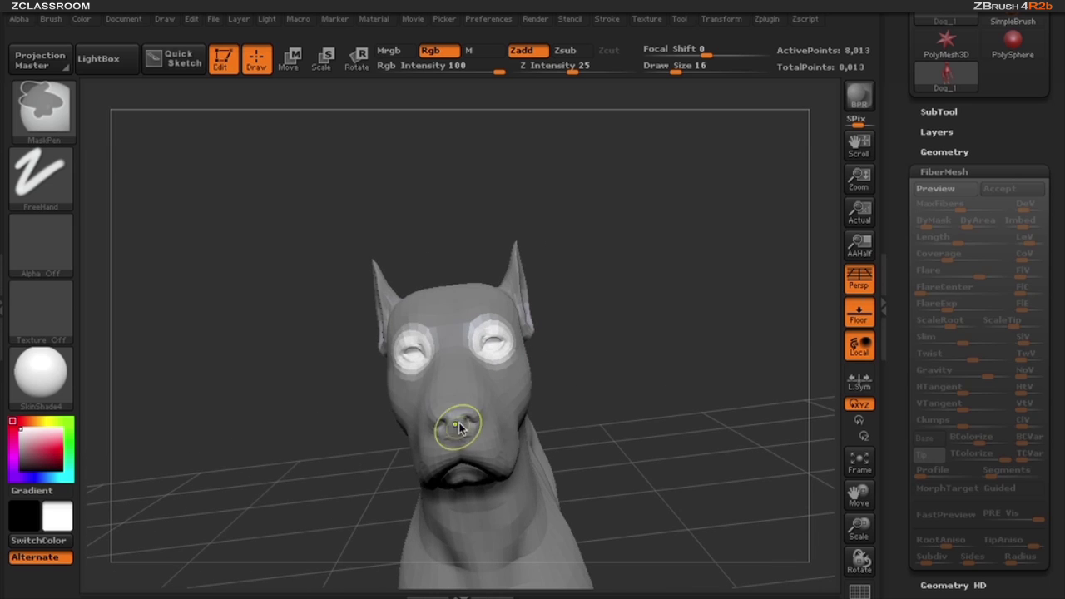
pyautogui.moveTo(459, 428)
pyautogui.keyDown('ctrl'); pyautogui.mouseDown()
pyautogui.moveTo(452, 421)
pyautogui.moveTo(474, 413)
pyautogui.mouseUp(); pyautogui.keyUp('ctrl')
# - Generate a FiberMesh preview on the masked areas of the dog
pyautogui.moveTo(696, 413)
pyautogui.keyDown('ctrl'); pyautogui.mouseDown(button='right')
pyautogui.moveTo(542, 298)
pyautogui.moveTo(818, 250)
pyautogui.mouseUp(button='right'); pyautogui.keyUp('ctrl')
pyautogui.click(944, 190)
pyautogui.moveTo(733, 390); pyautogui.dragTo(581, 318)
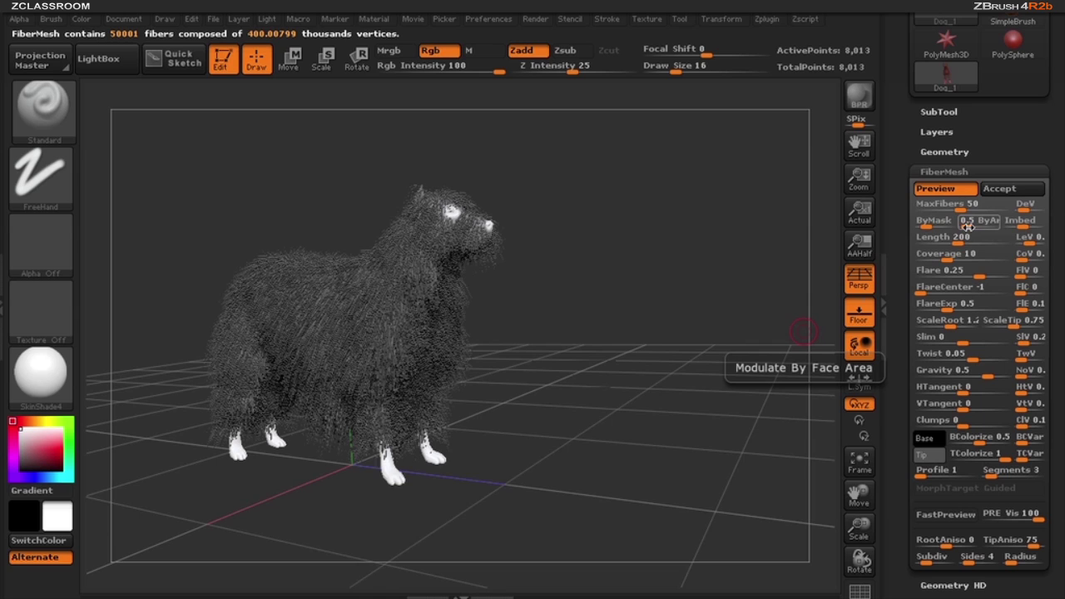
# - Test a ByArea value of 1.5714 for the fibers, and settle on 0.2
pyautogui.moveTo(972, 223); pyautogui.dragTo(963, 223)
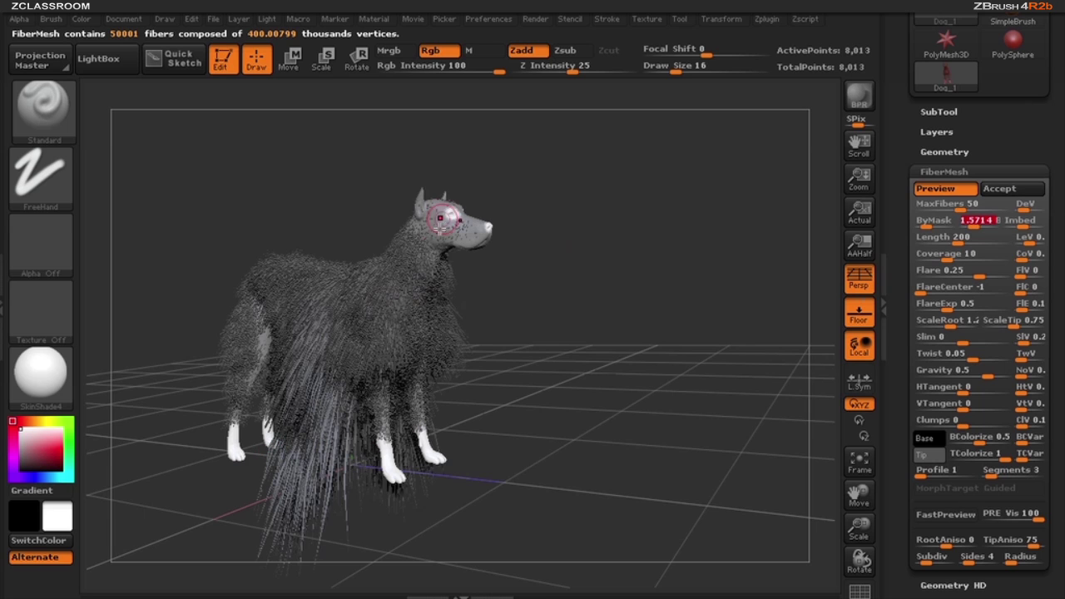
pyautogui.keyDown('alt'); pyautogui.moveTo(581, 372); pyautogui.dragTo(664, 370); pyautogui.keyUp('alt')
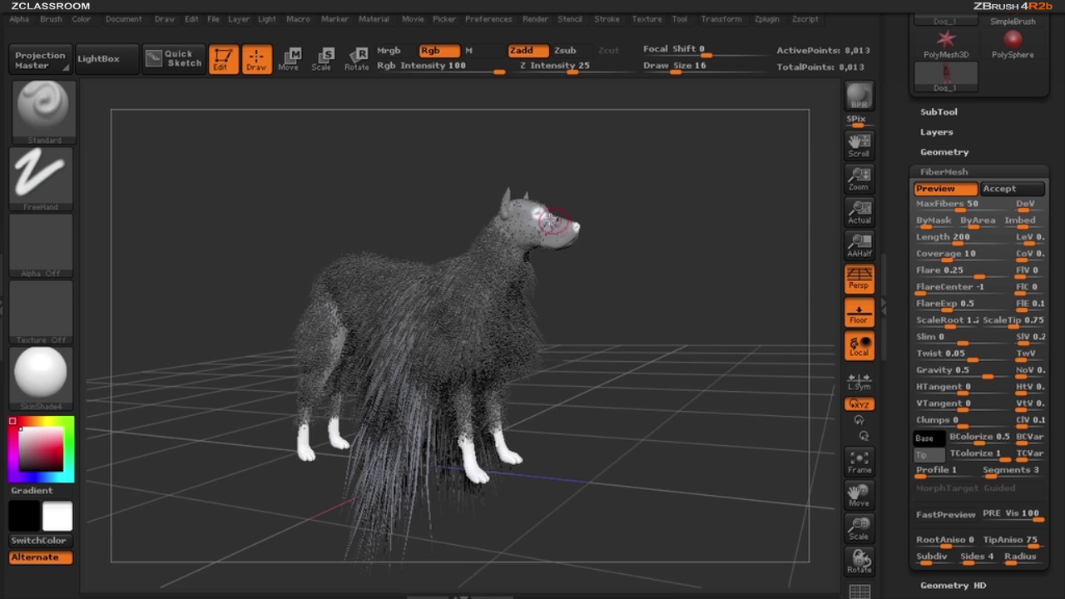
pyautogui.click(978, 221)
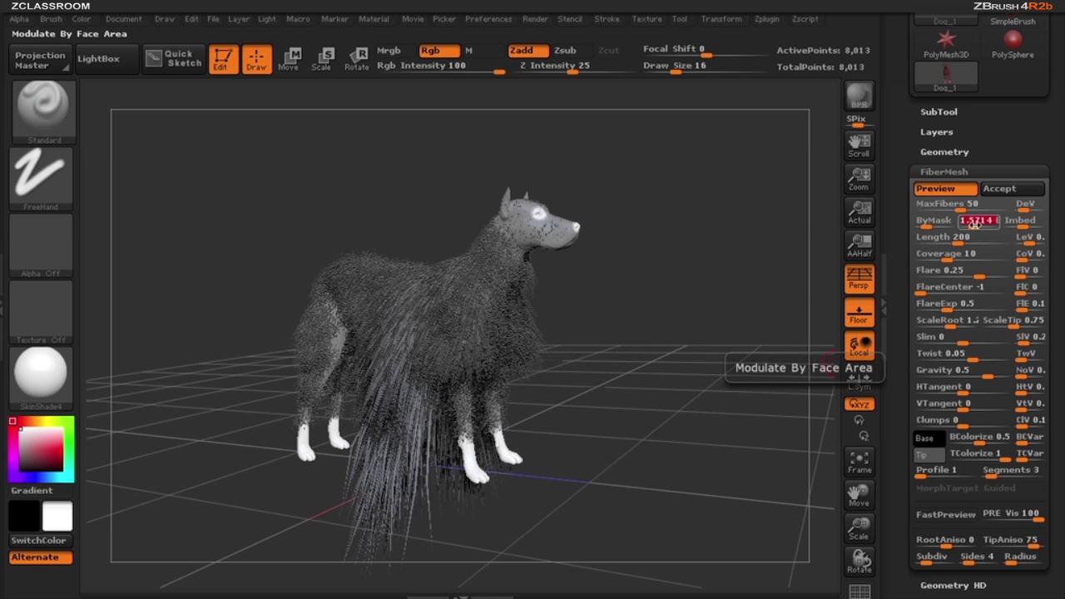
pyautogui.click(973, 224)
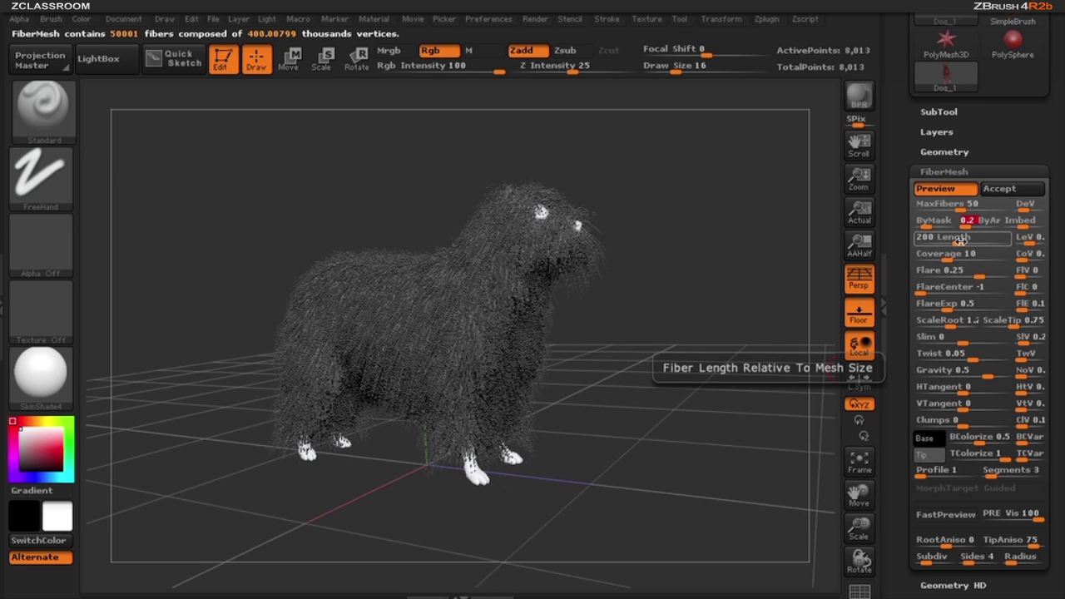
# - Set the fiber Length to 203.3841 and the Coverage to 12.3466
pyautogui.moveTo(958, 239); pyautogui.dragTo(982, 257)
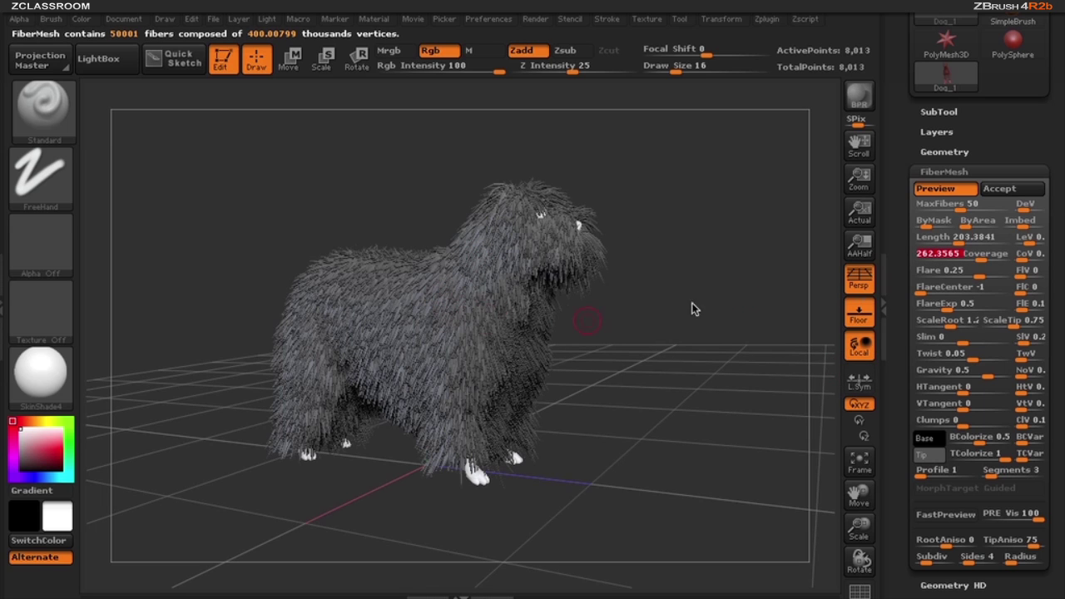
pyautogui.click(950, 255)
pyautogui.moveTo(950, 254); pyautogui.dragTo(948, 255)
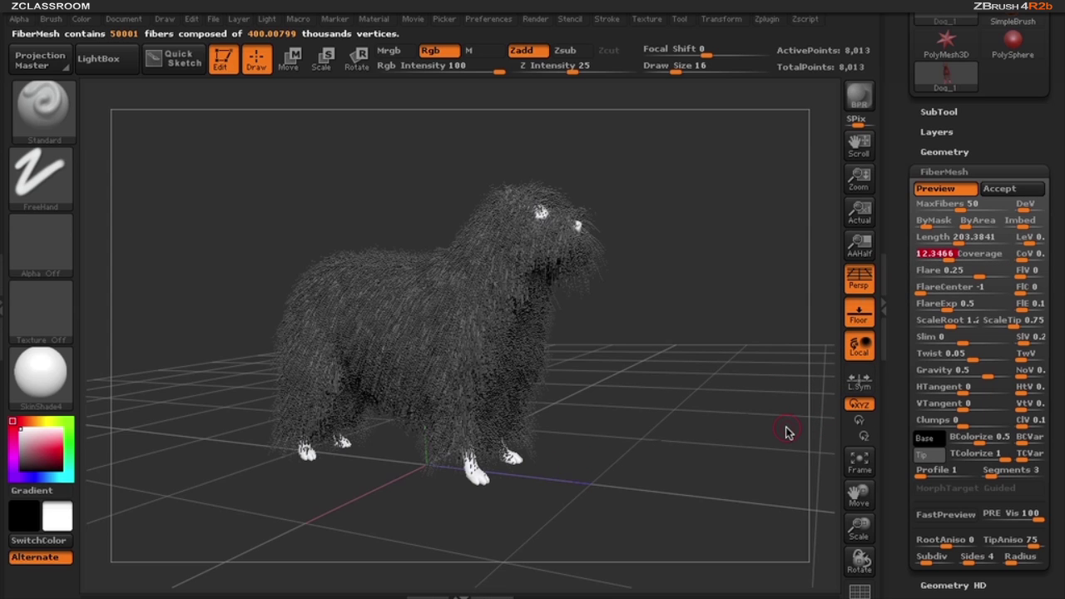
# - Color the fiber tips dark brown and set the base colorize (BColorize) value to 0.5967
pyautogui.click(930, 458)
pyautogui.click(973, 468)
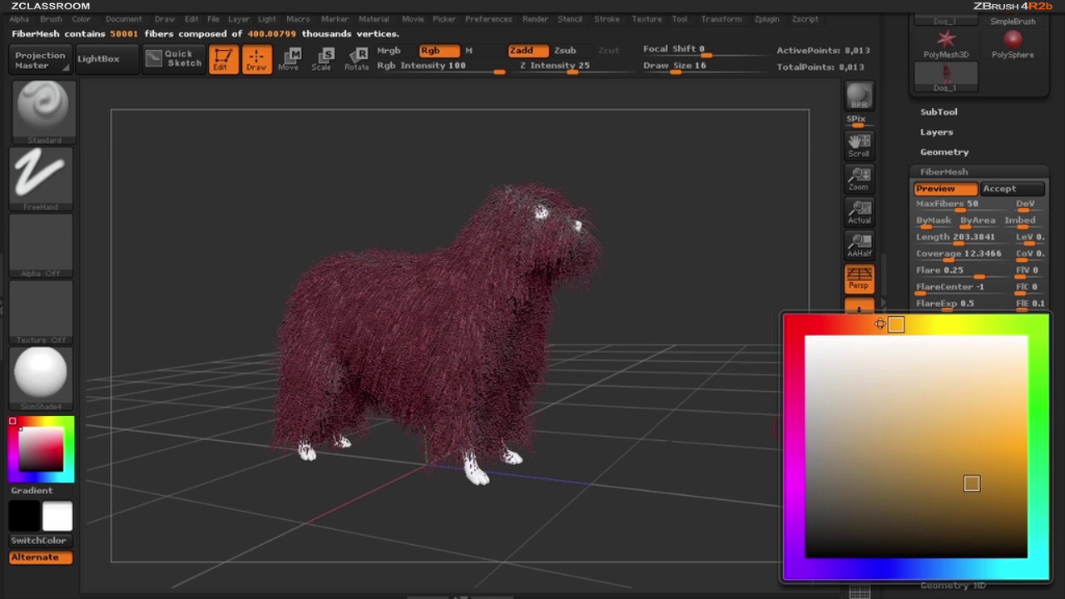
pyautogui.moveTo(973, 467); pyautogui.dragTo(925, 494)
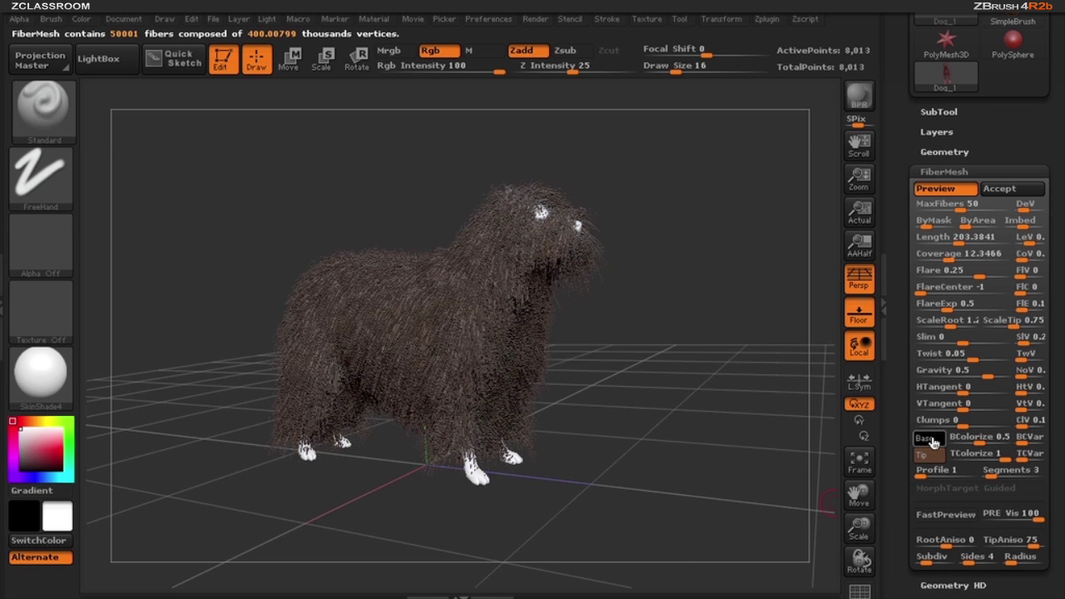
pyautogui.click(930, 444)
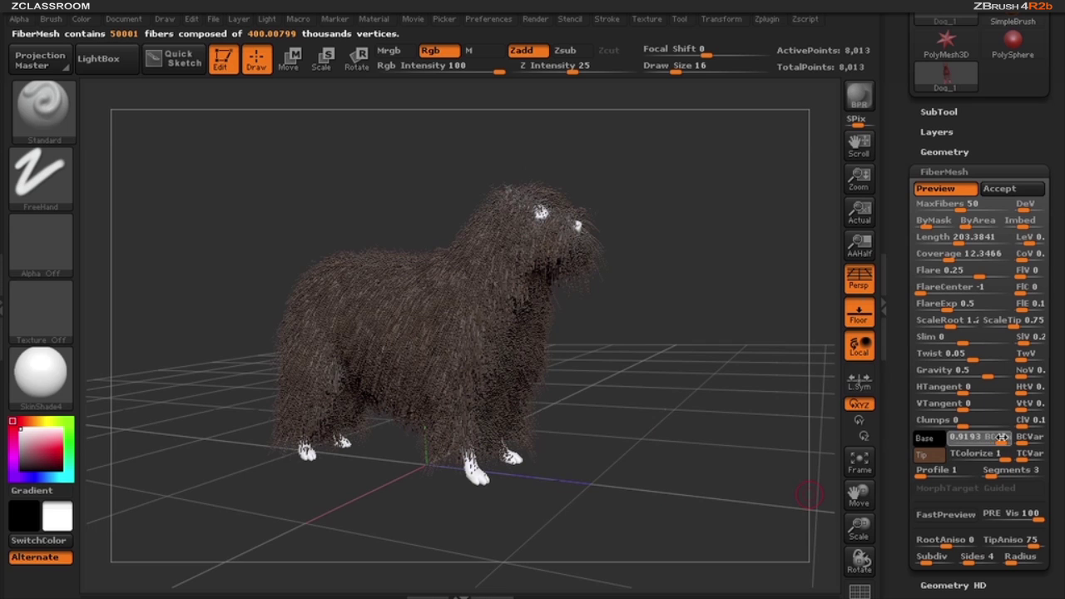
pyautogui.moveTo(1009, 437); pyautogui.dragTo(985, 441)
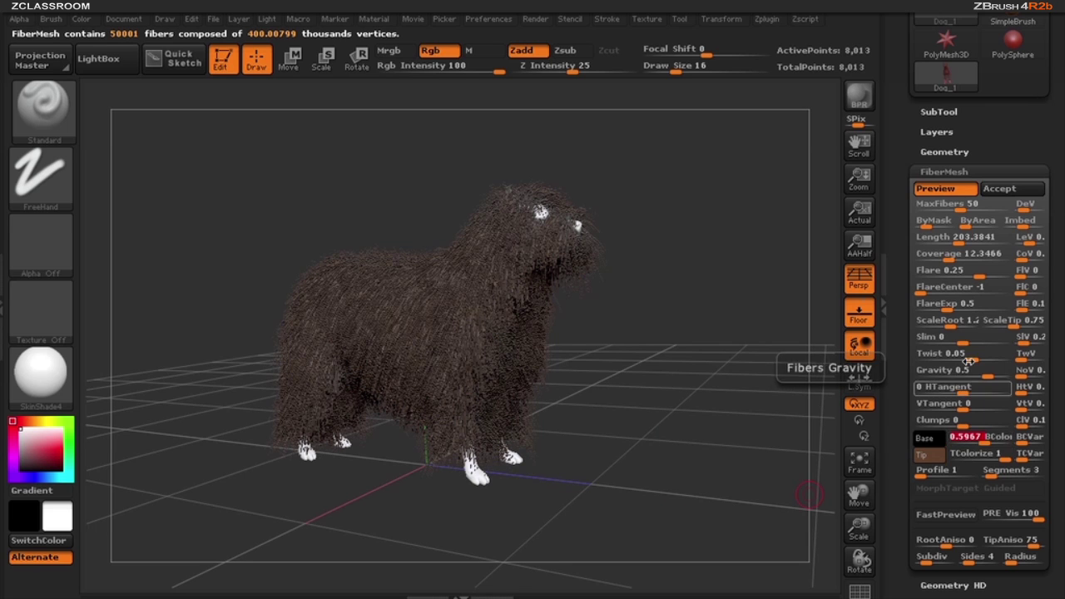
pyautogui.click(666, 412)
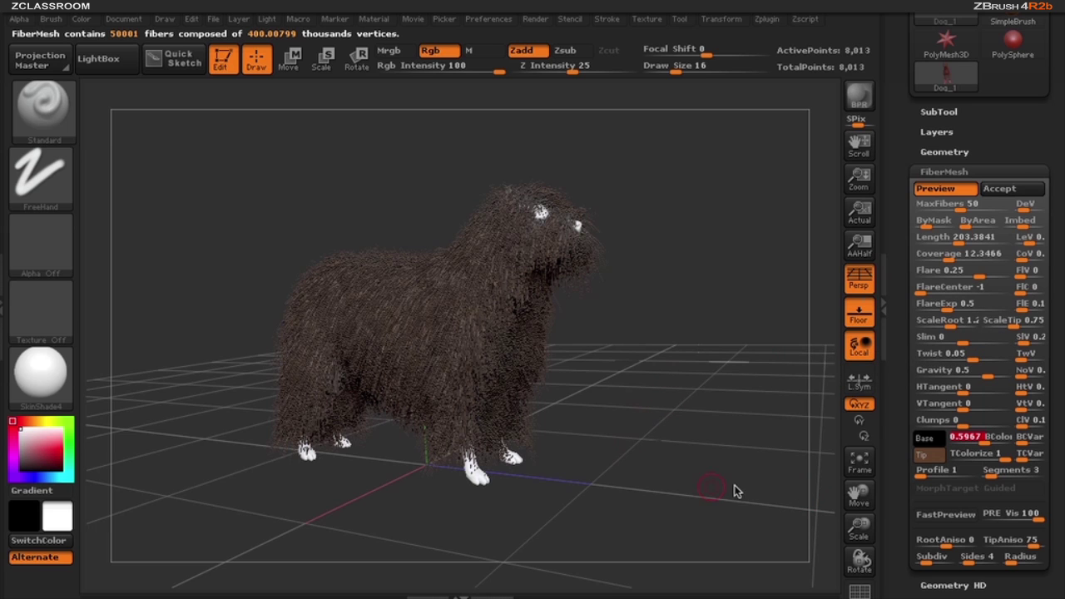
# - Try a fiber Gravity of 0.756 from the angled side view and 0.5853 from directly above the dog
pyautogui.moveTo(981, 370); pyautogui.dragTo(987, 369)
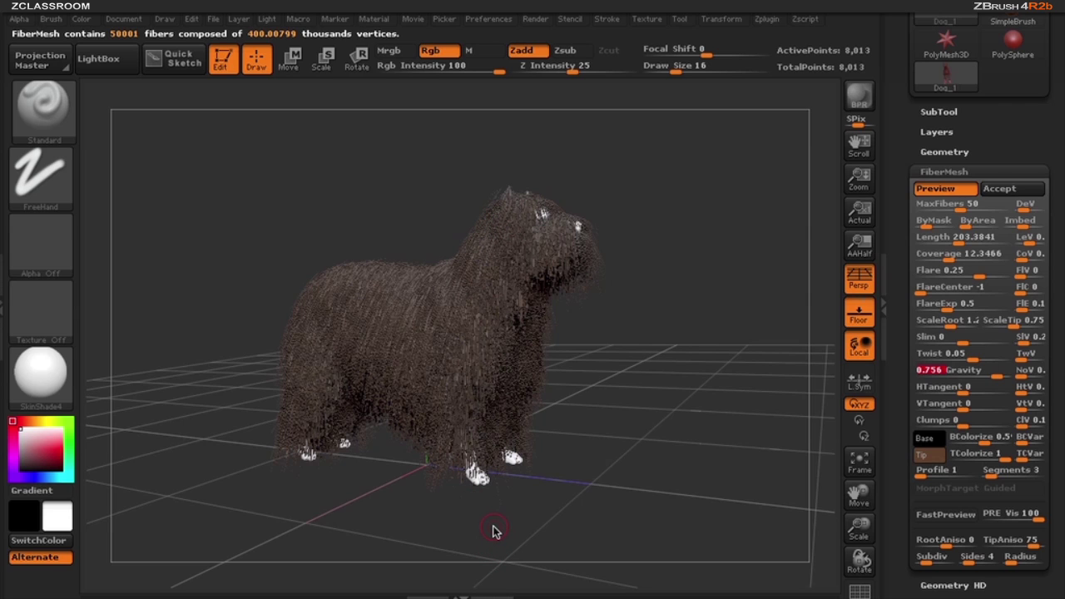
pyautogui.moveTo(679, 422); pyautogui.dragTo(616, 503)
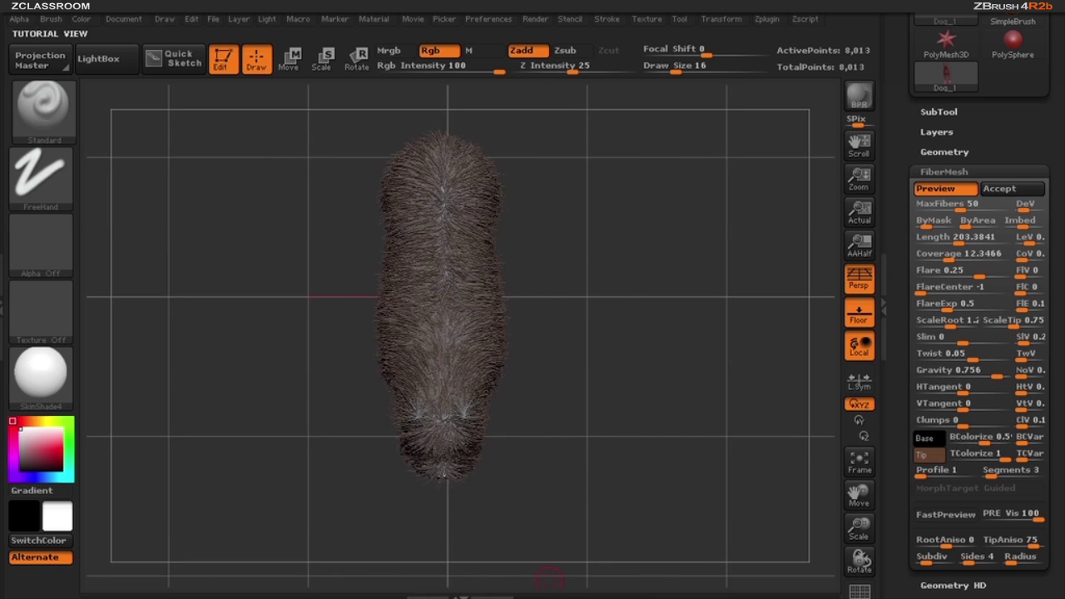
pyautogui.moveTo(999, 374); pyautogui.dragTo(988, 374)
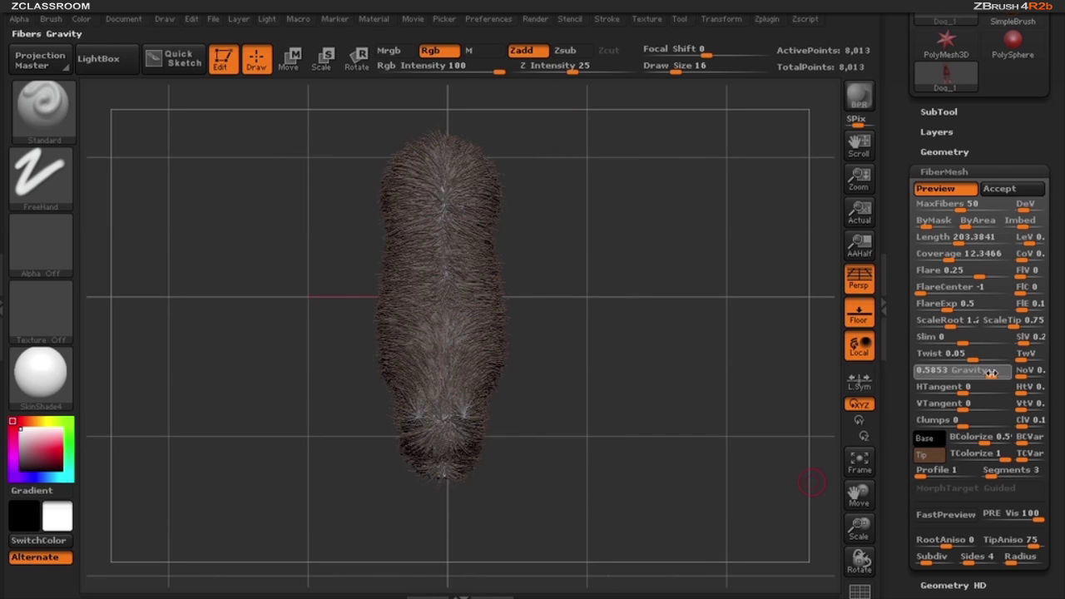
pyautogui.moveTo(619, 519); pyautogui.dragTo(307, 410)
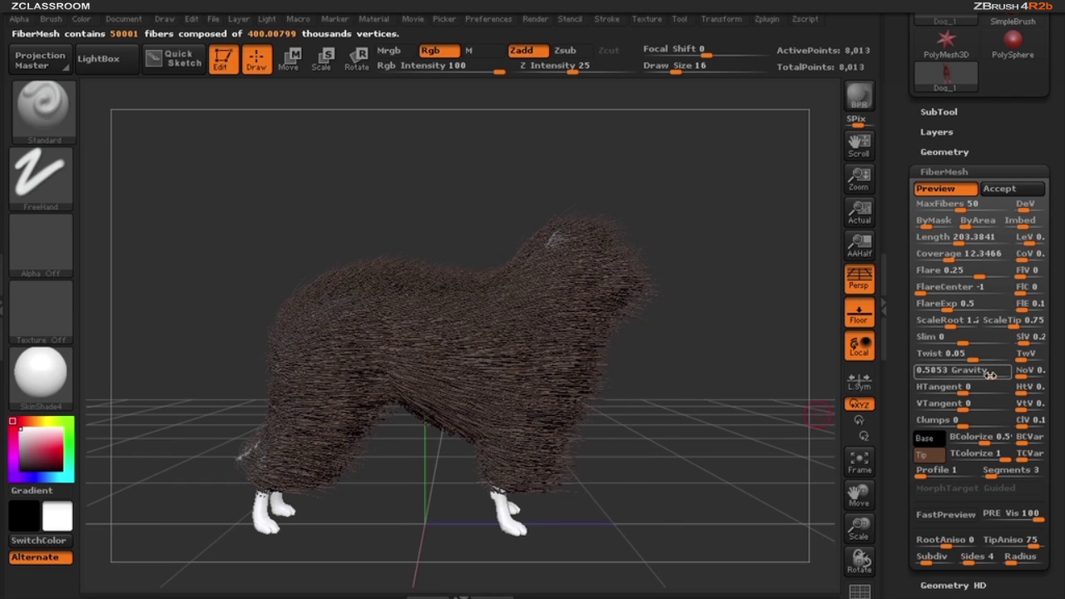
# - Set the fiber Gravity to 0.756 with the dog viewed upright from the side so the fur hangs down
pyautogui.moveTo(991, 373); pyautogui.dragTo(999, 373)
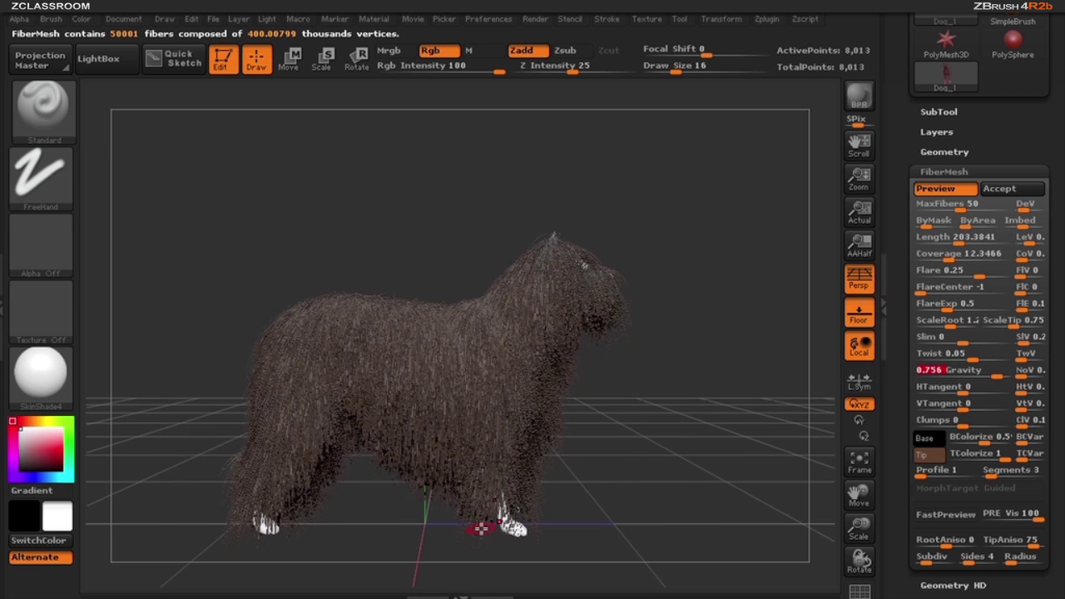
pyautogui.moveTo(609, 482); pyautogui.dragTo(664, 419)
pyautogui.moveTo(663, 418)
pyautogui.keyDown('ctrl'); pyautogui.mouseDown(button='right')
pyautogui.moveTo(539, 356)
pyautogui.moveTo(566, 408)
pyautogui.mouseUp(button='right'); pyautogui.keyUp('ctrl')
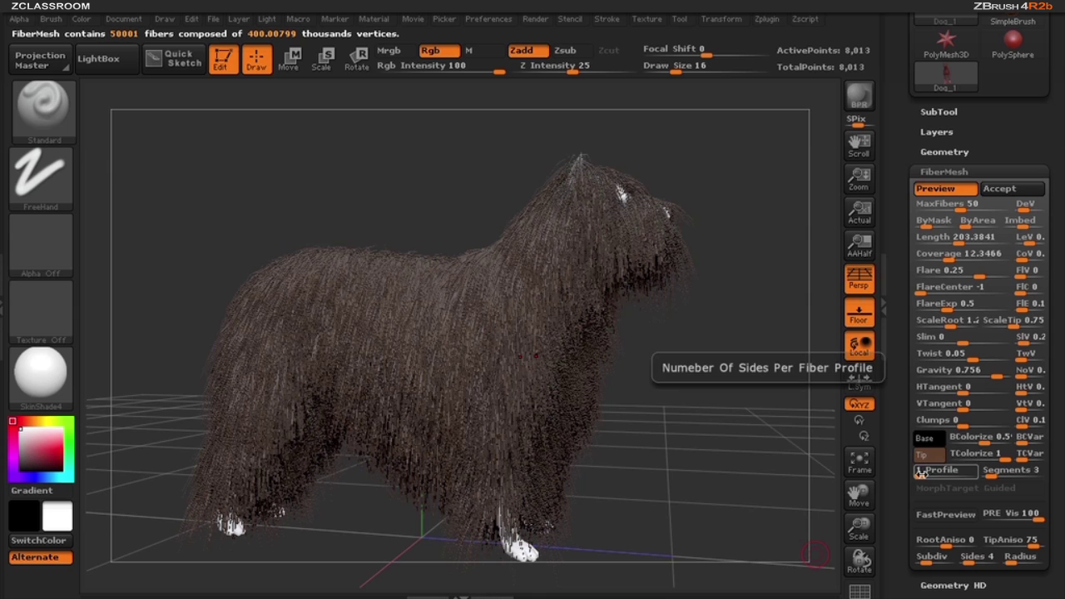
# - Try a fiber Profile of 4, dismiss the single-sided fiber note, and inspect the fur up close
pyautogui.moveTo(921, 472); pyautogui.dragTo(934, 476)
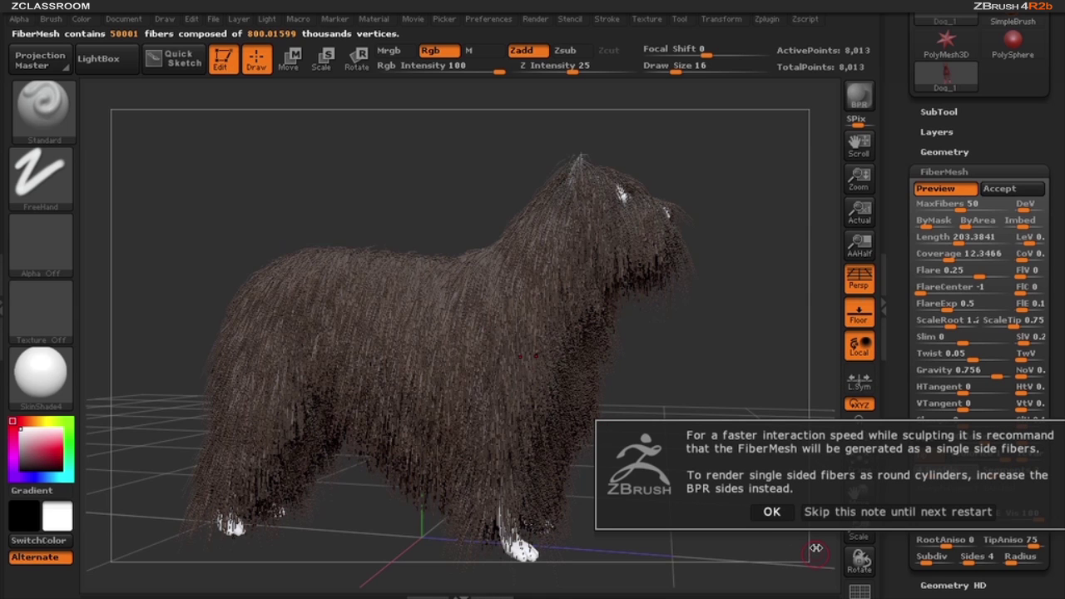
pyautogui.click(770, 512)
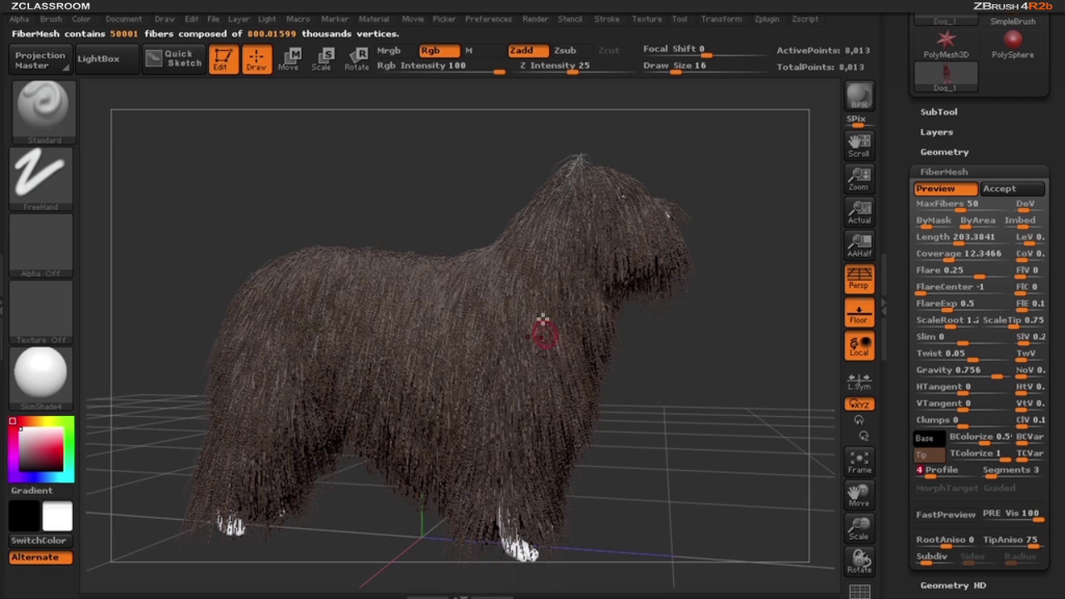
pyautogui.keyDown('ctrl'); pyautogui.moveTo(558, 296); pyautogui.dragTo(610, 419, button='right'); pyautogui.keyUp('ctrl')
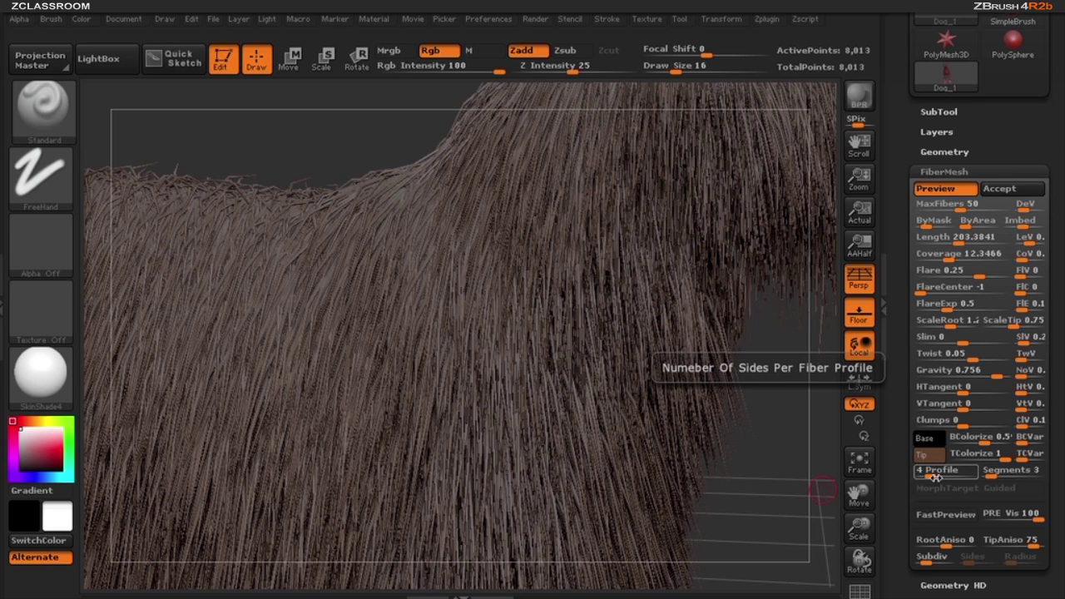
# - Set the fiber Profile back to 1
pyautogui.scroll(-3, 987, 466)
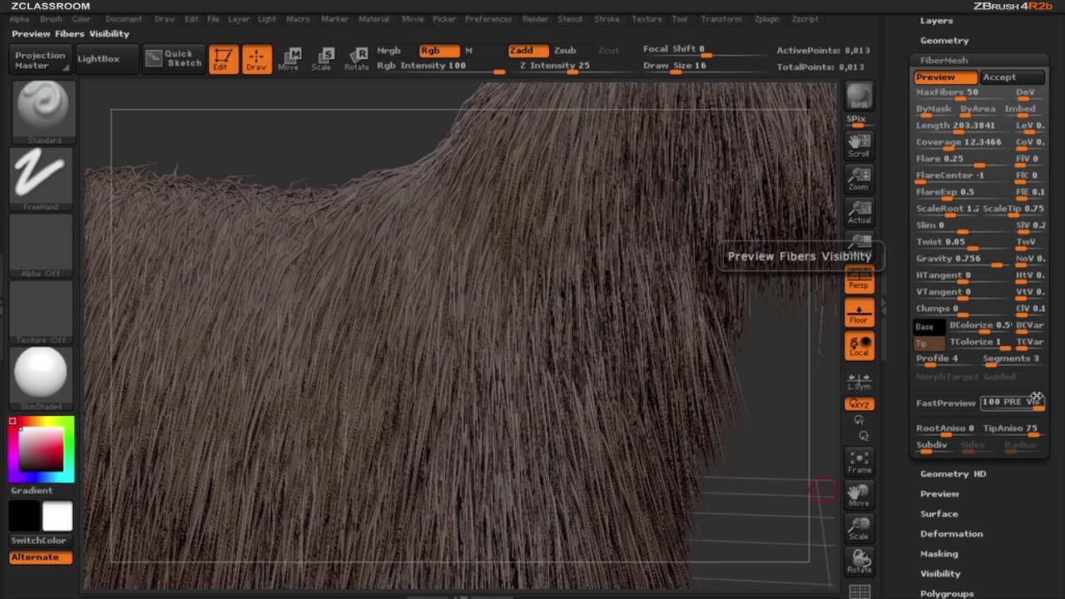
pyautogui.moveTo(932, 358); pyautogui.dragTo(910, 372)
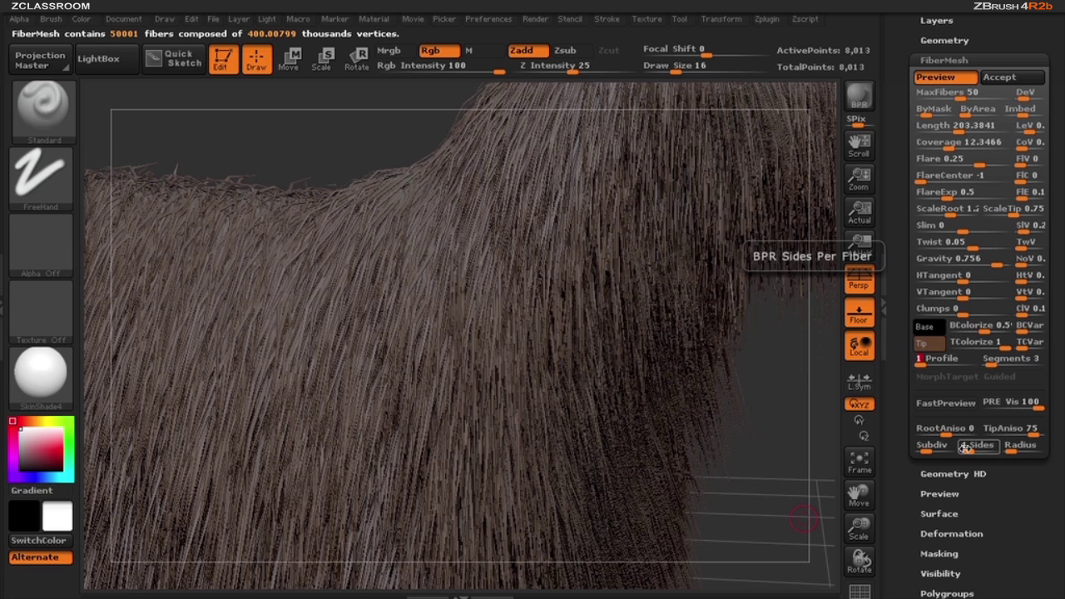
pyautogui.keyDown('alt'); pyautogui.moveTo(706, 392); pyautogui.dragTo(725, 408); pyautogui.keyUp('alt')
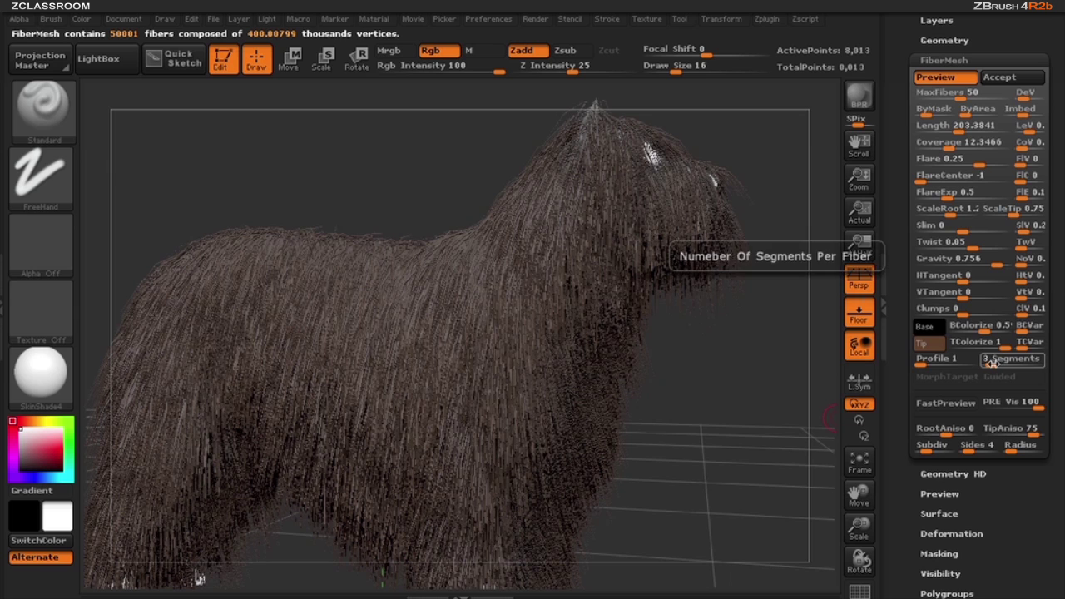
# - Set the fiber Segments to 6 and inspect the smoother fur from several angles
pyautogui.click(999, 363)
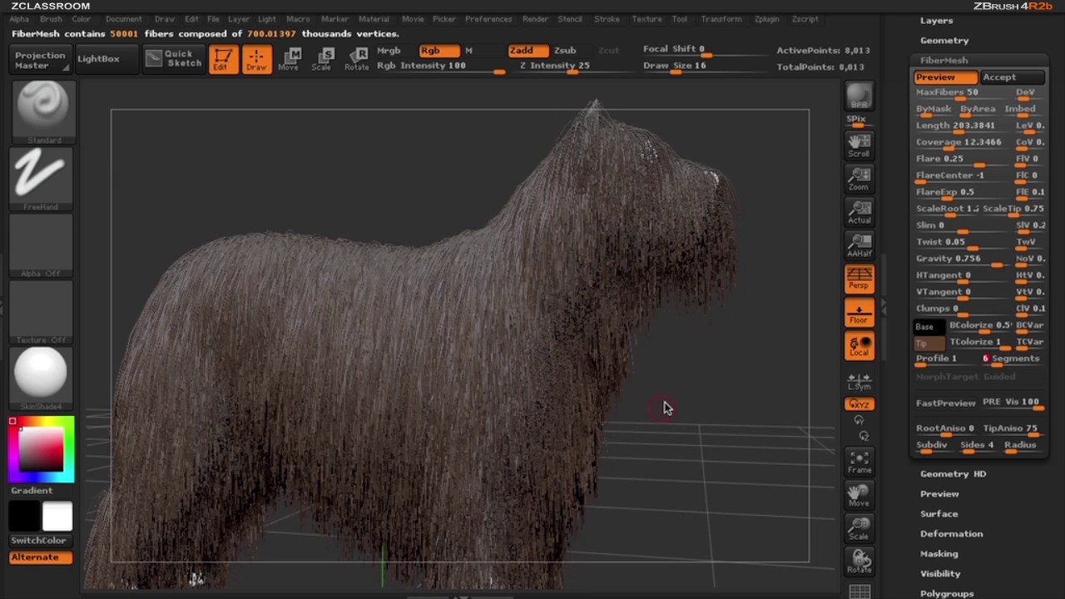
pyautogui.moveTo(664, 406); pyautogui.dragTo(495, 290)
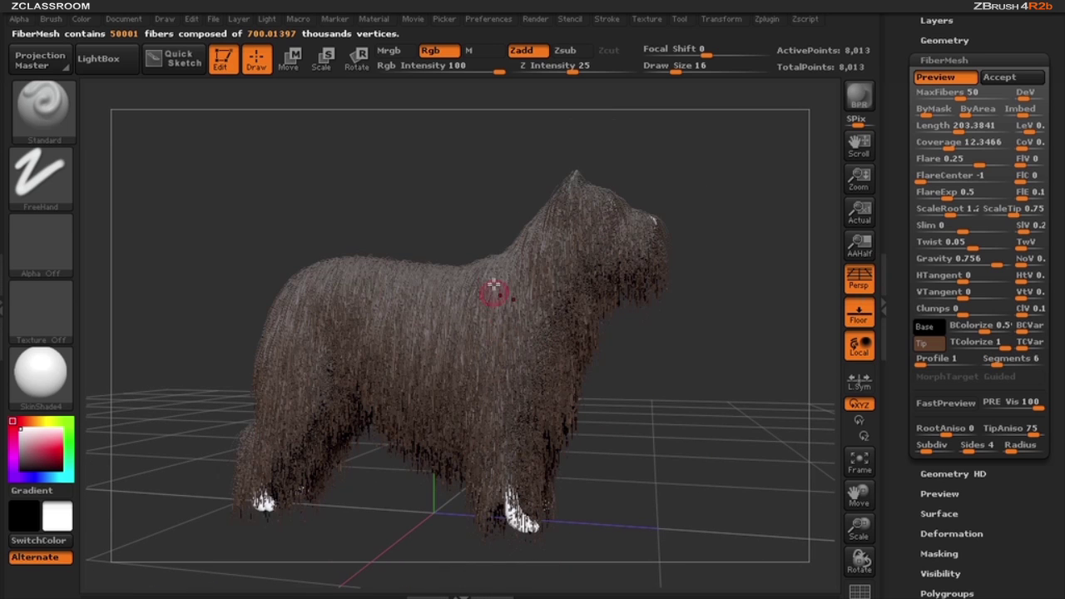
pyautogui.moveTo(576, 433); pyautogui.dragTo(675, 421)
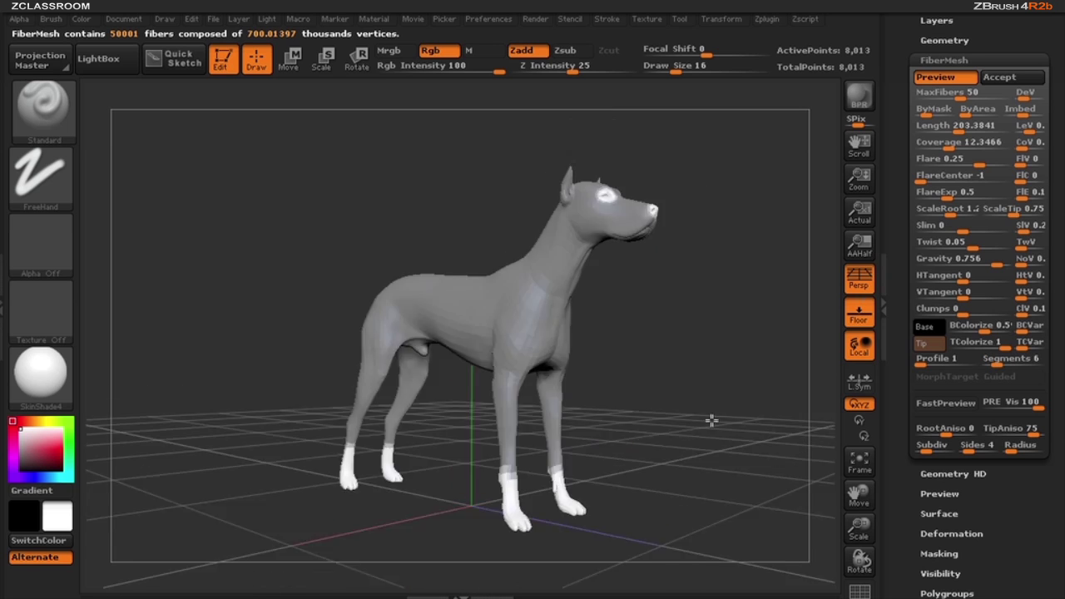
pyautogui.moveTo(711, 420); pyautogui.dragTo(554, 204)
pyautogui.moveTo(677, 465); pyautogui.dragTo(675, 441)
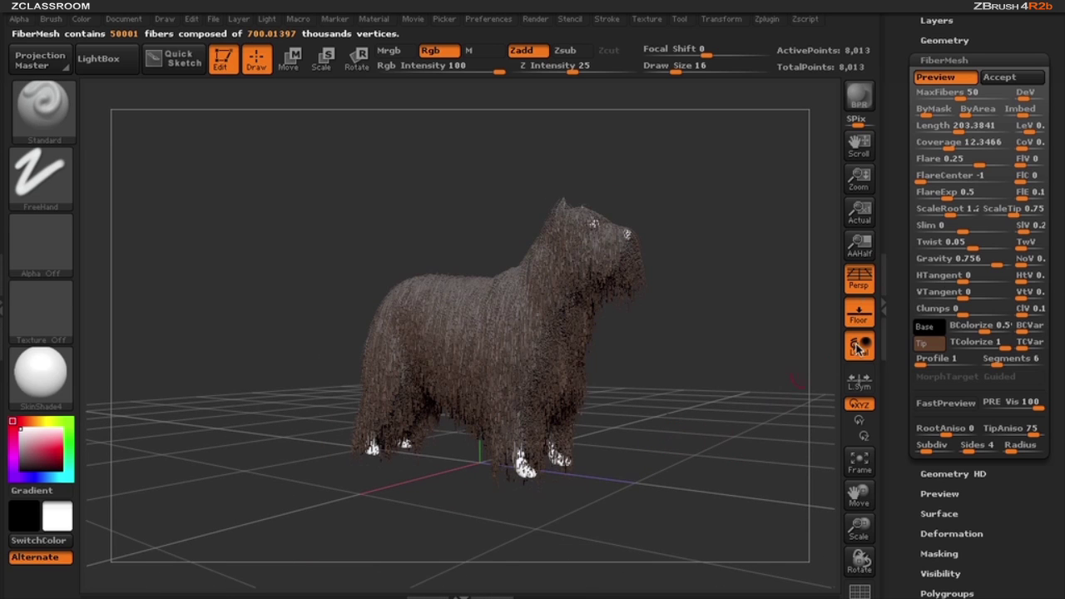
# - Accept the fur as a new fiber subtool with Fast Preview mode activated, and review its subtool entry and FiberMesh settings
pyautogui.click(1014, 81)
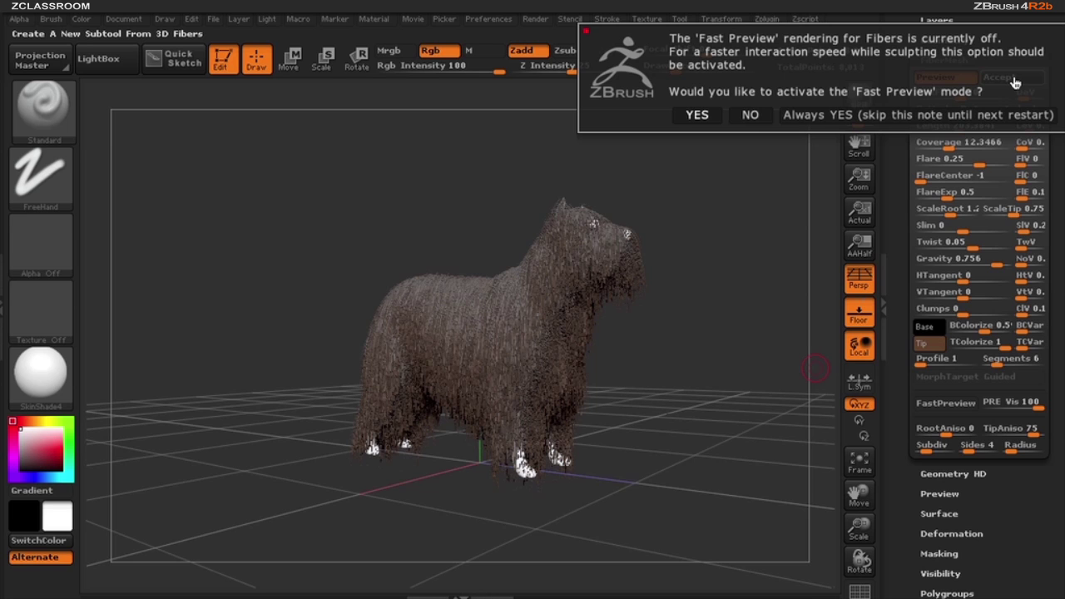
pyautogui.click(697, 117)
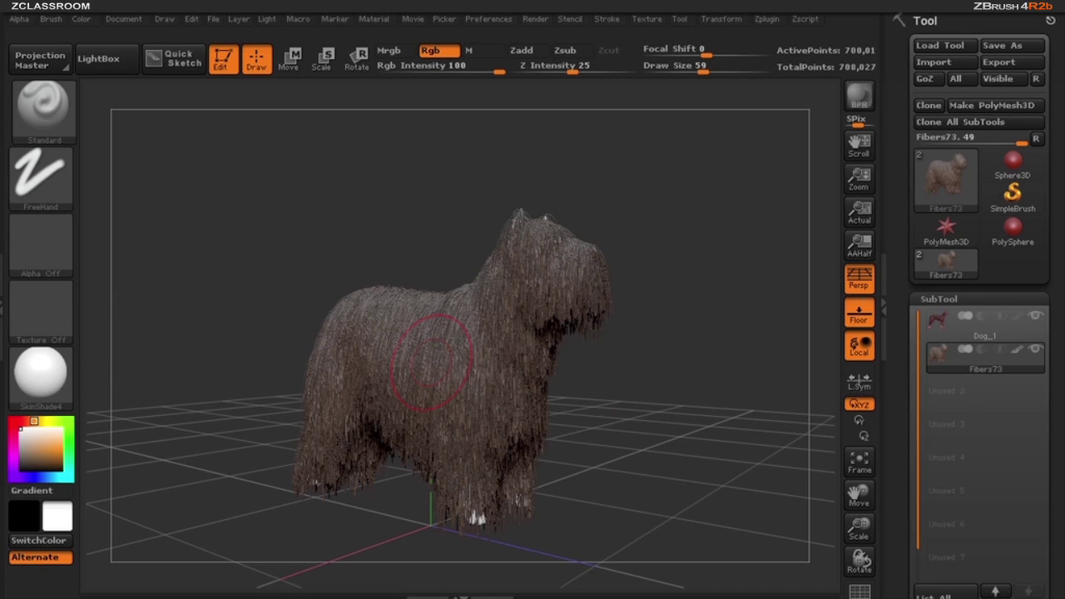
pyautogui.moveTo(970, 367)
pyautogui.click(951, 298)
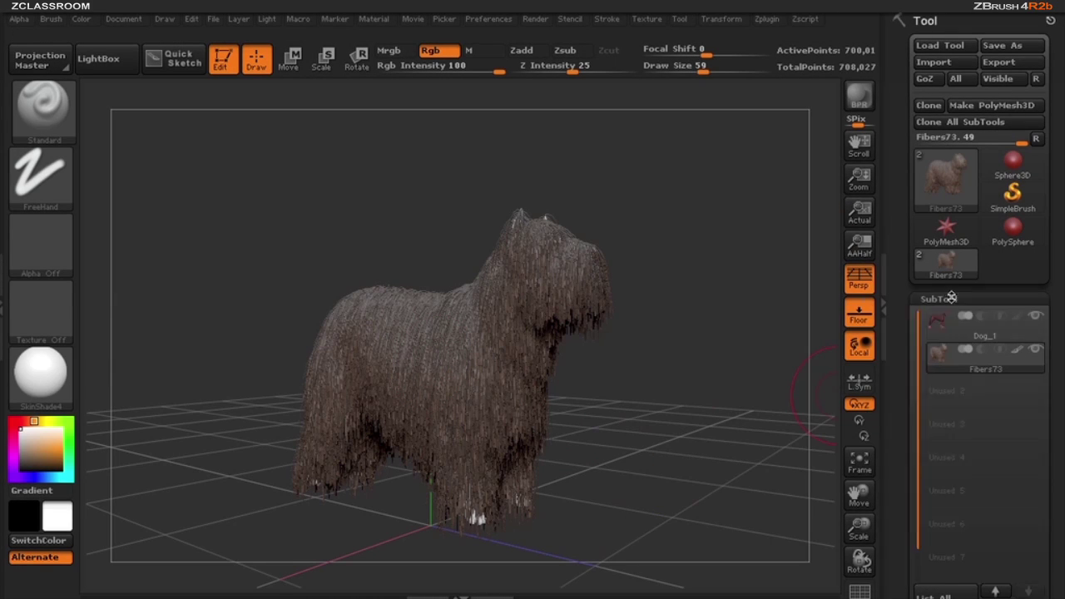
pyautogui.click(964, 361)
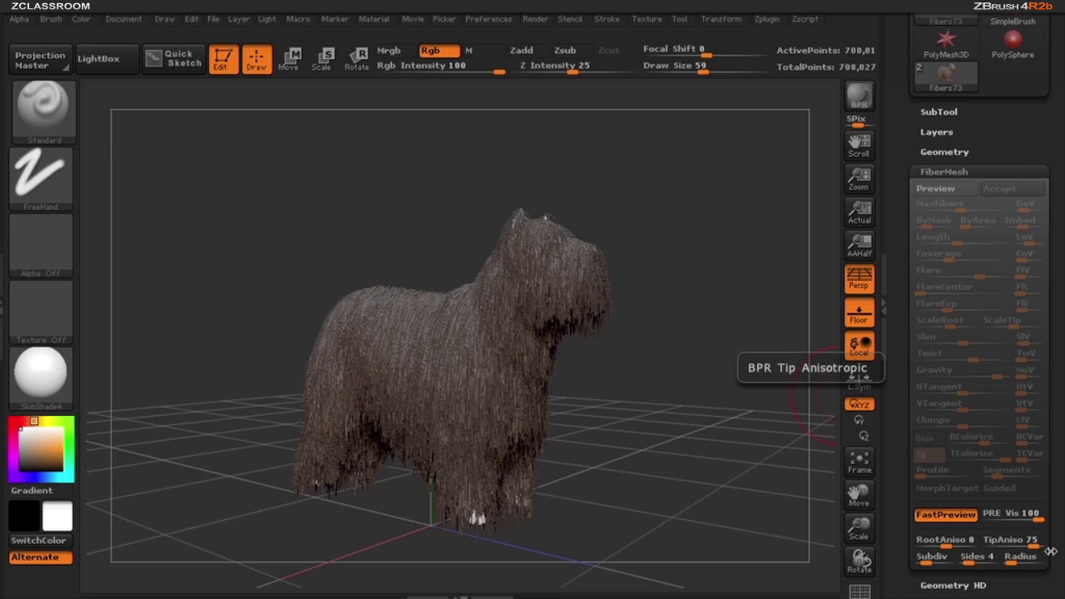
pyautogui.moveTo(1055, 552); pyautogui.dragTo(1059, 469)
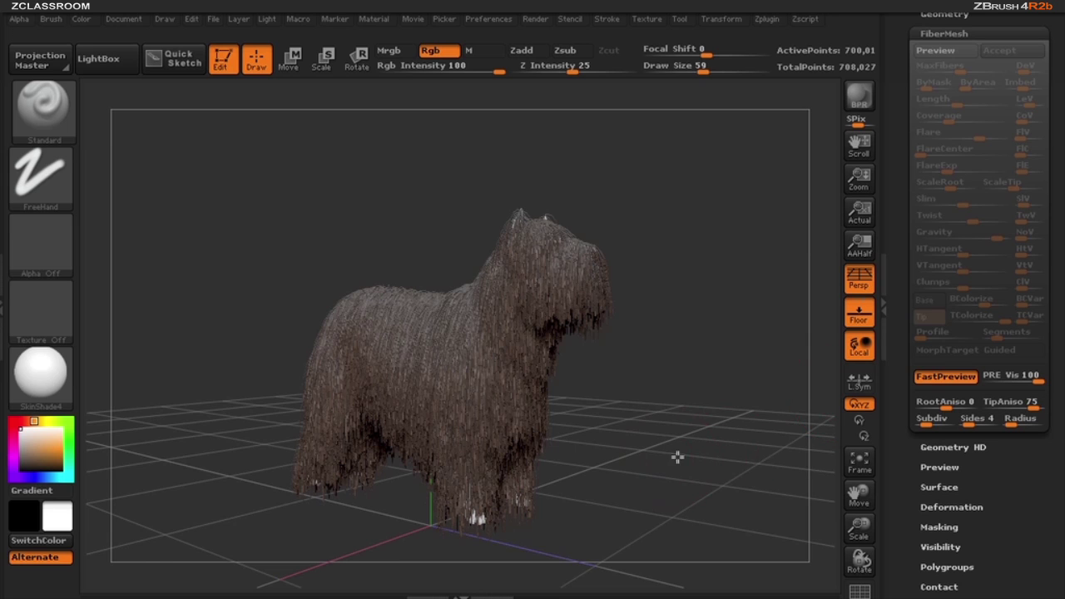
# - Hide the fibers on the head and the rump with rectangular selections, and show all the fur again
pyautogui.moveTo(678, 457); pyautogui.dragTo(690, 448)
pyautogui.keyDown('ctrl'); pyautogui.keyDown('shift'); pyautogui.moveTo(694, 349); pyautogui.dragTo(468, 174); pyautogui.keyUp('shift'); pyautogui.keyUp('ctrl')
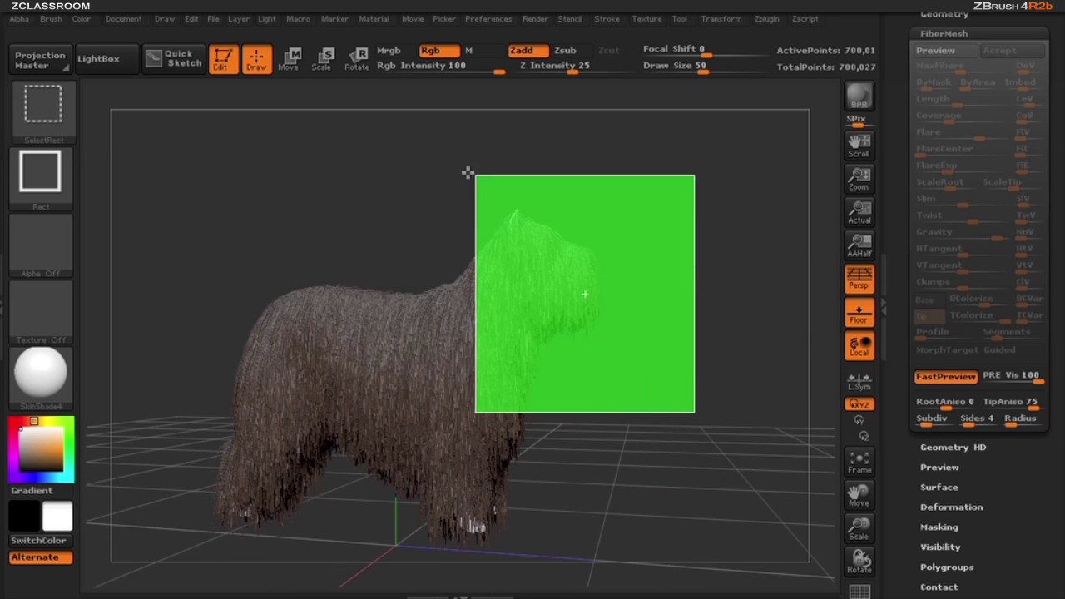
pyautogui.keyDown('ctrl'); pyautogui.keyDown('shift'); pyautogui.moveTo(663, 414); pyautogui.dragTo(715, 466); pyautogui.keyUp('shift'); pyautogui.keyUp('ctrl')
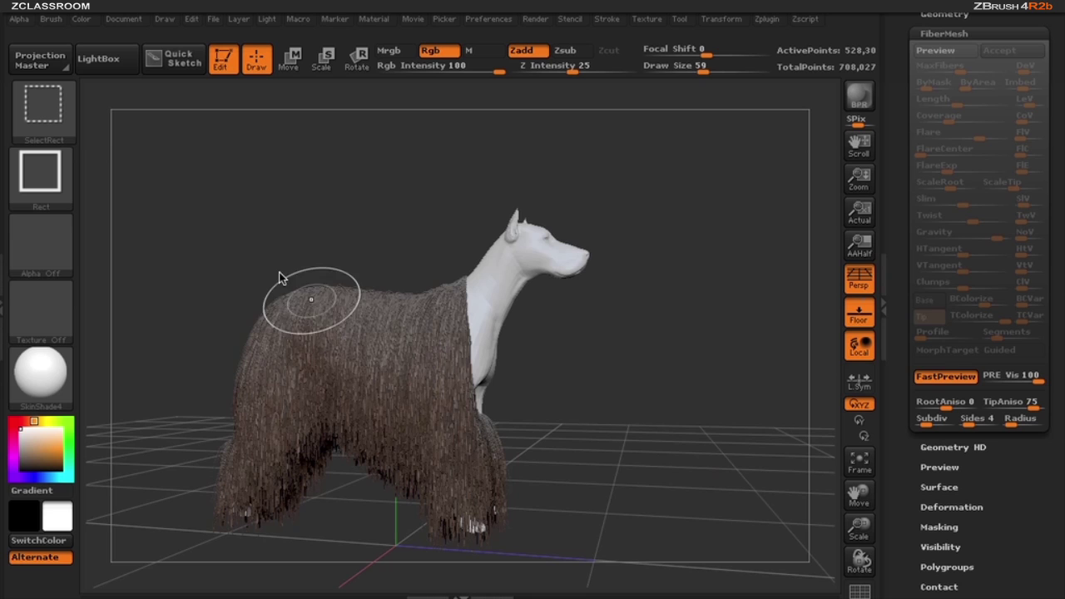
pyautogui.keyDown('ctrl'); pyautogui.keyDown('shift'); pyautogui.moveTo(227, 218); pyautogui.dragTo(359, 360); pyautogui.keyUp('shift'); pyautogui.keyUp('ctrl')
pyautogui.keyDown('ctrl'); pyautogui.keyDown('shift'); pyautogui.click(626, 450); pyautogui.keyUp('shift'); pyautogui.keyUp('ctrl')
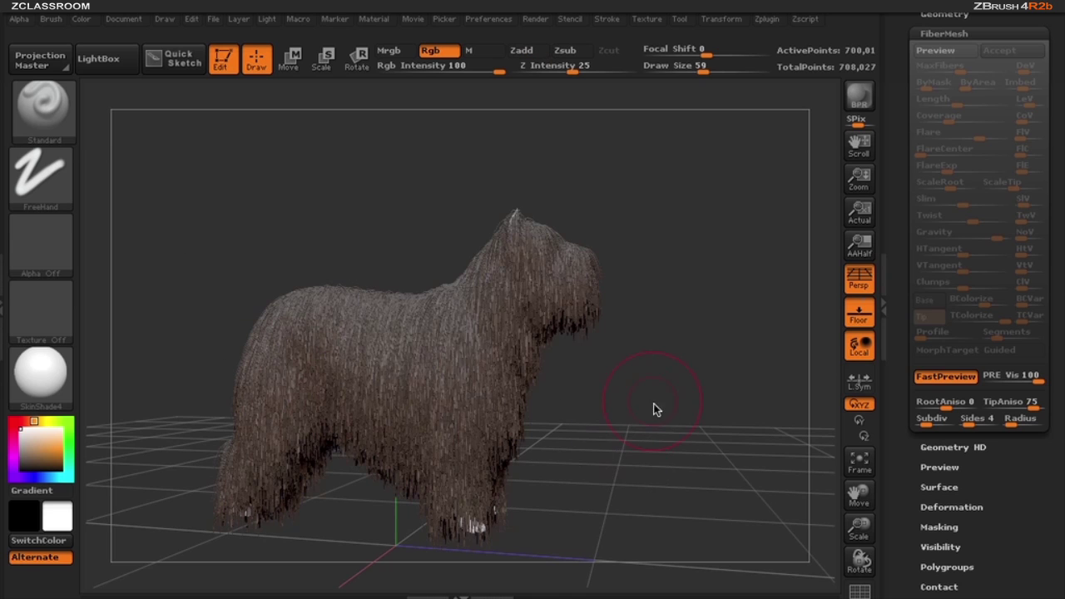
# - Paint masks over the fur on the dog's front half and hindquarters, and clear the masking
pyautogui.moveTo(655, 409)
pyautogui.mouseDown()
pyautogui.moveTo(630, 428)
pyautogui.moveTo(671, 421)
pyautogui.moveTo(655, 336)
pyautogui.moveTo(602, 281)
pyautogui.moveTo(527, 268)
pyautogui.moveTo(658, 426)
pyautogui.moveTo(671, 400)
pyautogui.mouseUp()
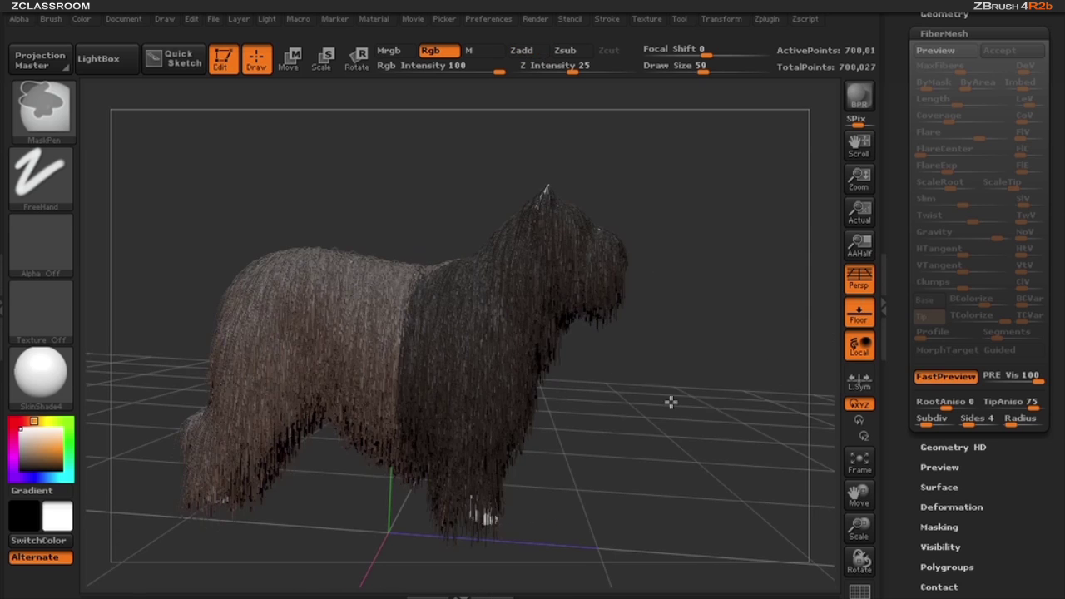
pyautogui.moveTo(274, 322)
pyautogui.keyDown('ctrl'); pyautogui.mouseDown()
pyautogui.moveTo(209, 430)
pyautogui.moveTo(219, 479)
pyautogui.mouseUp(); pyautogui.keyUp('ctrl')
pyautogui.moveTo(725, 425); pyautogui.dragTo(670, 466)
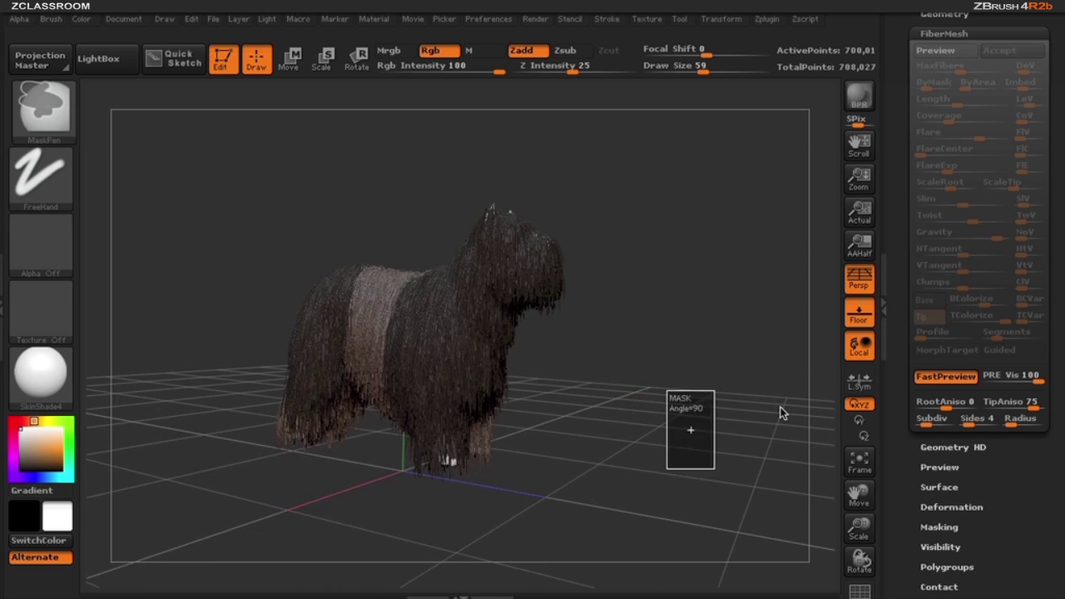
# - Raise the FiberMask profile curve with a point at about H .3182, V .6493 and apply the fiber mask to the fur
pyautogui.click(944, 33)
pyautogui.click(949, 133)
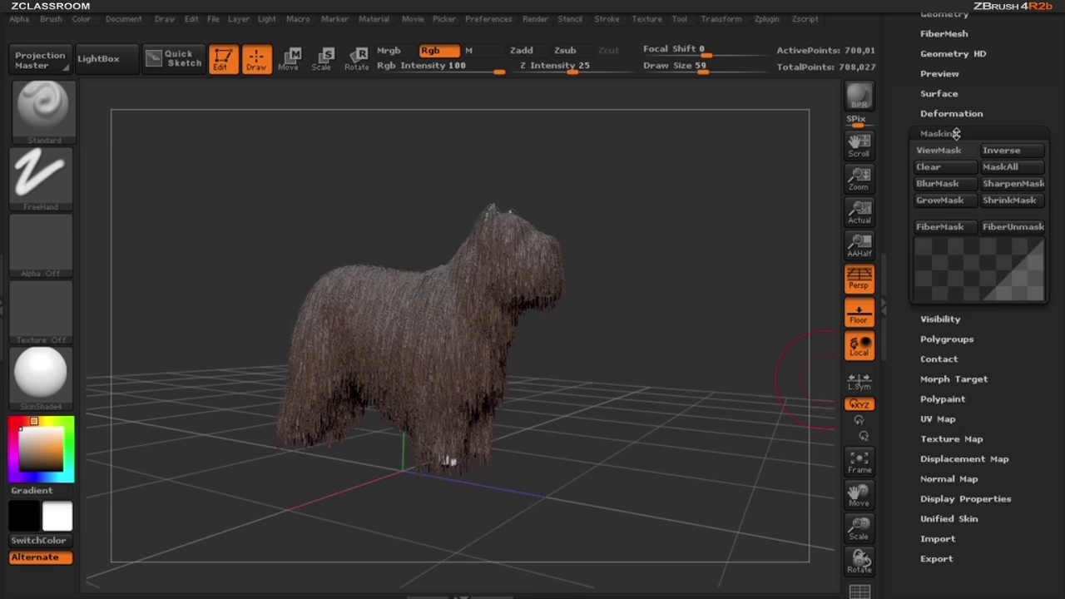
pyautogui.moveTo(1054, 165); pyautogui.dragTo(1055, 298)
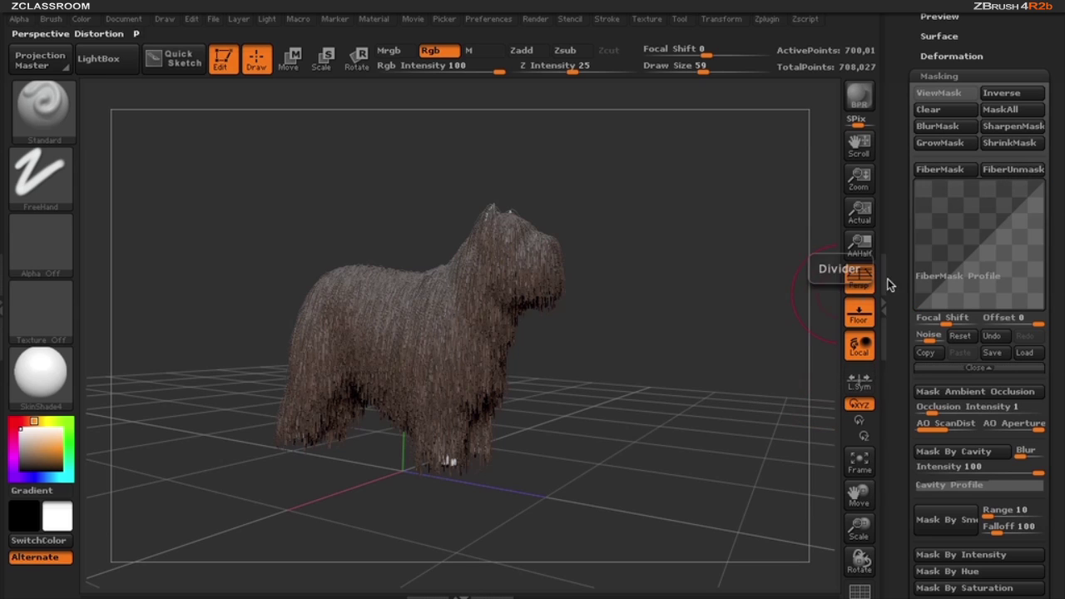
pyautogui.moveTo(971, 253); pyautogui.dragTo(961, 227)
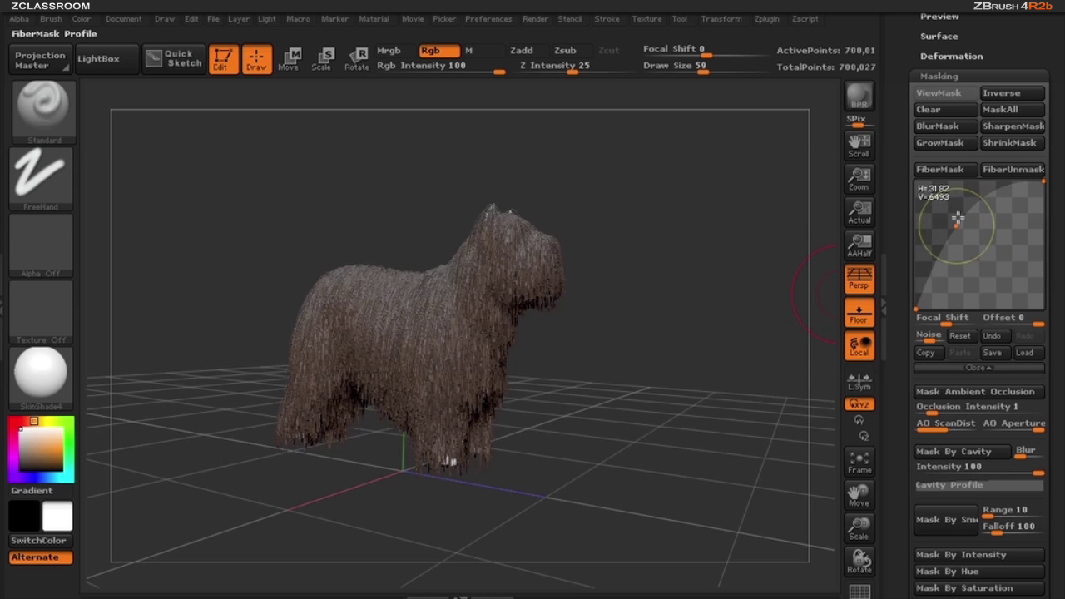
pyautogui.click(953, 170)
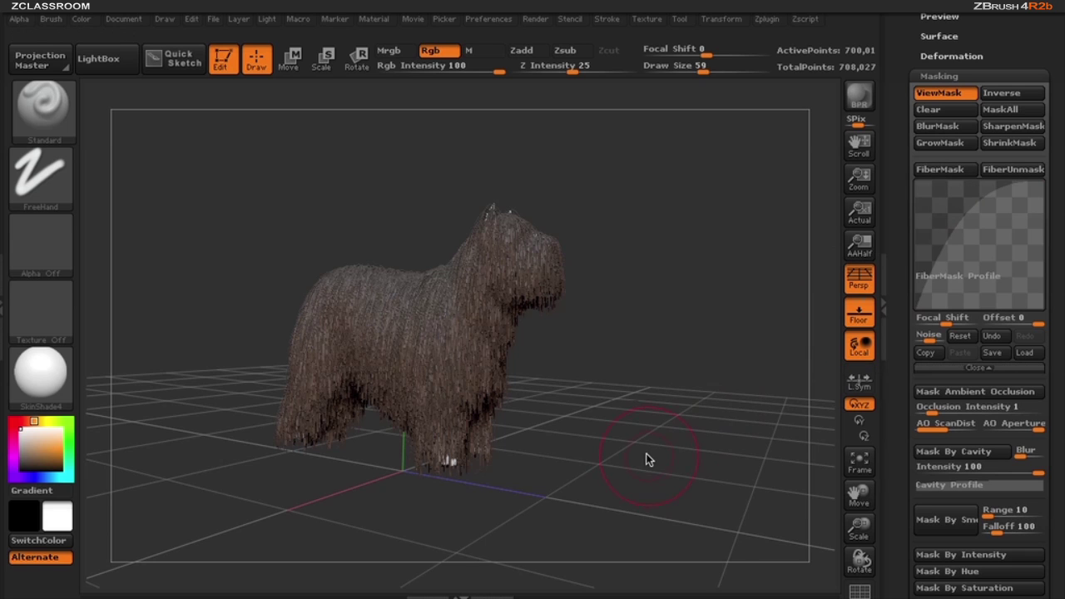
# - Paint bright green over the fur on the dog's visible side
pyautogui.moveTo(646, 458); pyautogui.dragTo(532, 463)
pyautogui.click(69, 439)
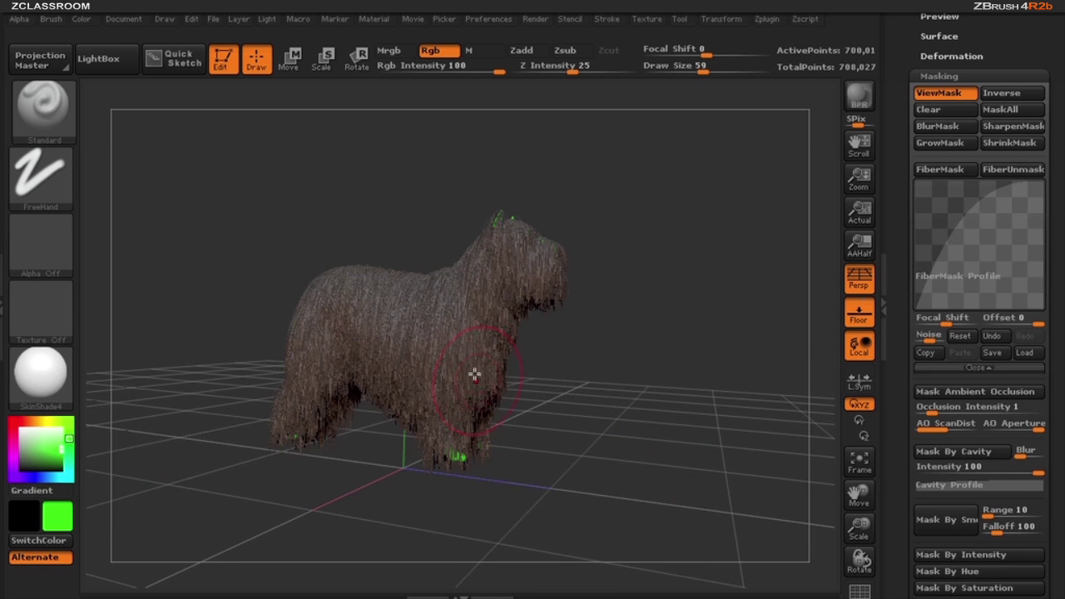
pyautogui.moveTo(476, 374)
pyautogui.mouseDown()
pyautogui.moveTo(454, 379)
pyautogui.moveTo(449, 333)
pyautogui.moveTo(300, 399)
pyautogui.moveTo(276, 380)
pyautogui.moveTo(269, 452)
pyautogui.moveTo(419, 379)
pyautogui.moveTo(516, 212)
pyautogui.moveTo(325, 301)
pyautogui.moveTo(446, 333)
pyautogui.moveTo(506, 318)
pyautogui.moveTo(537, 245)
pyautogui.moveTo(343, 346)
pyautogui.moveTo(420, 448)
pyautogui.moveTo(467, 442)
pyautogui.mouseUp()
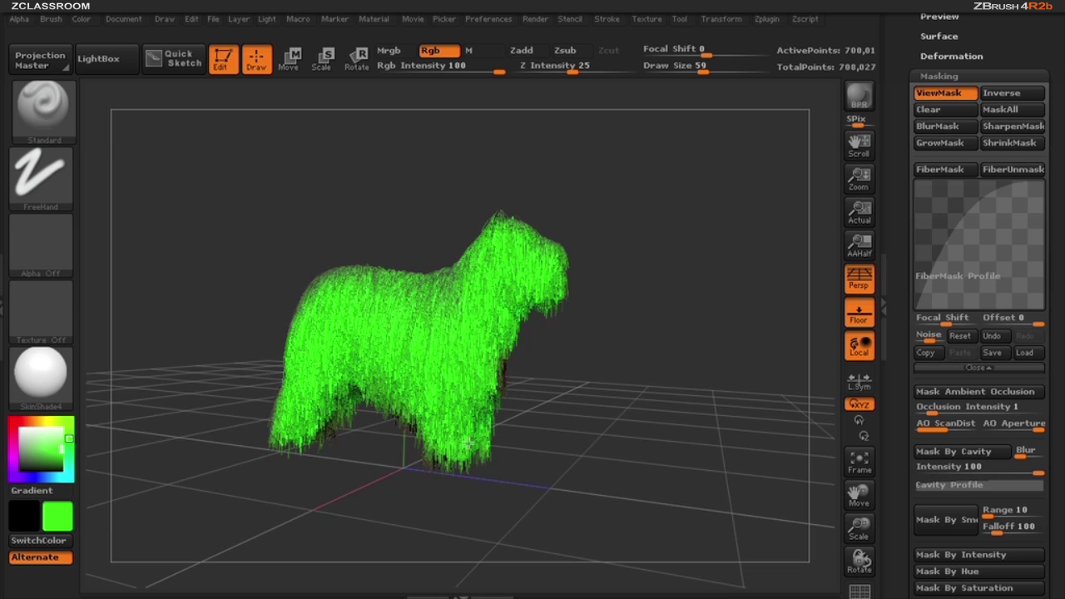
# - Lower the FiberMask profile curve with a point at about H .7338, V .3312 and apply the fiber mask again
pyautogui.moveTo(966, 284)
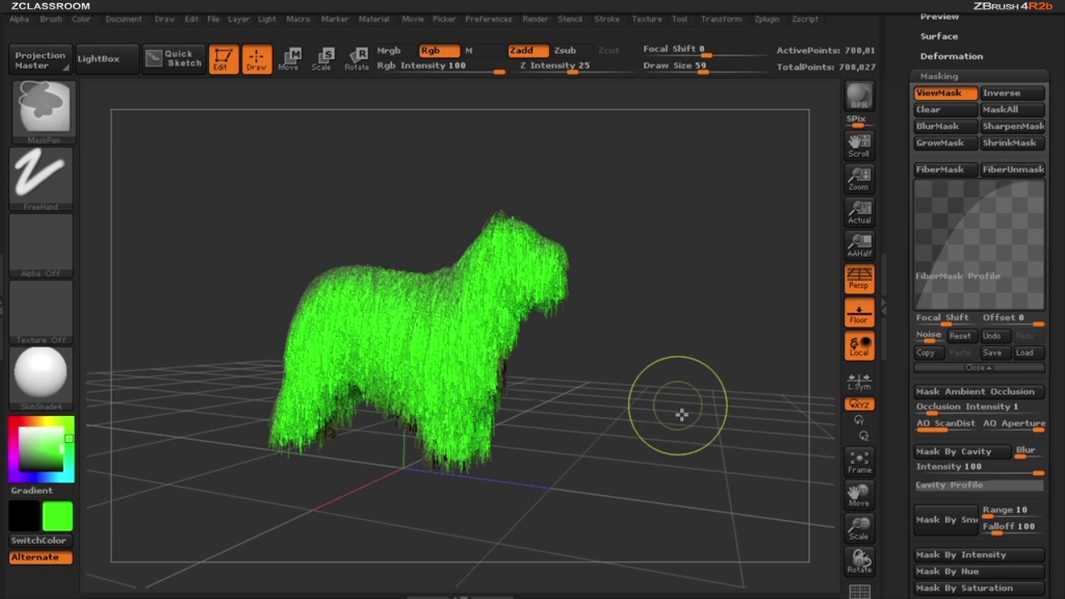
pyautogui.hotkey('ctrl', 'h')
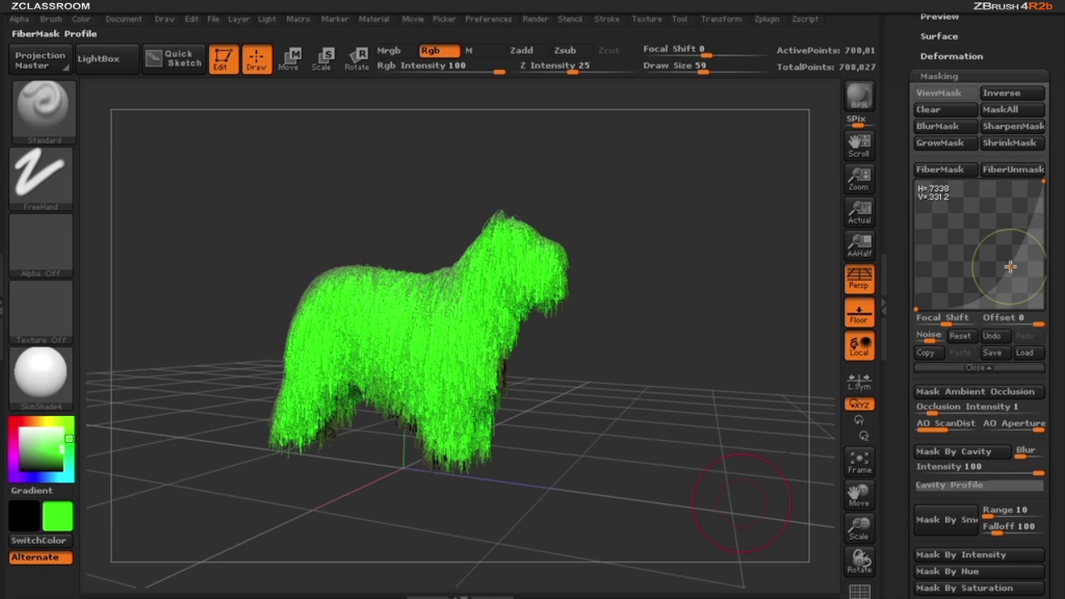
pyautogui.click(943, 170)
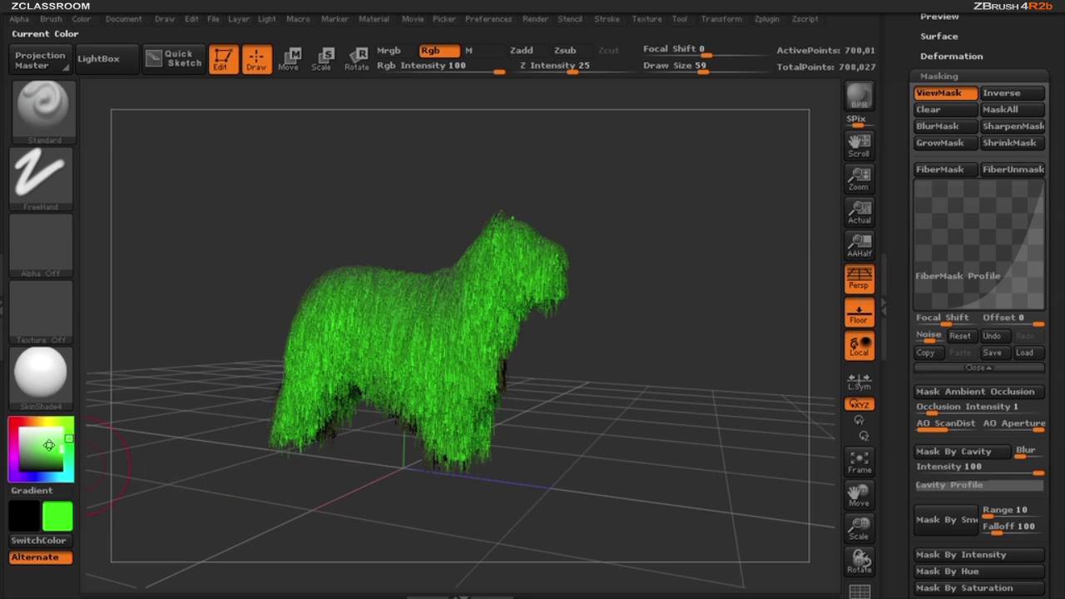
# - Paint red onto the fur along the dog's belly, legs, flank and neck
pyautogui.click(26, 422)
pyautogui.moveTo(477, 391)
pyautogui.mouseDown()
pyautogui.moveTo(444, 424)
pyautogui.moveTo(311, 368)
pyautogui.moveTo(320, 362)
pyautogui.mouseUp()
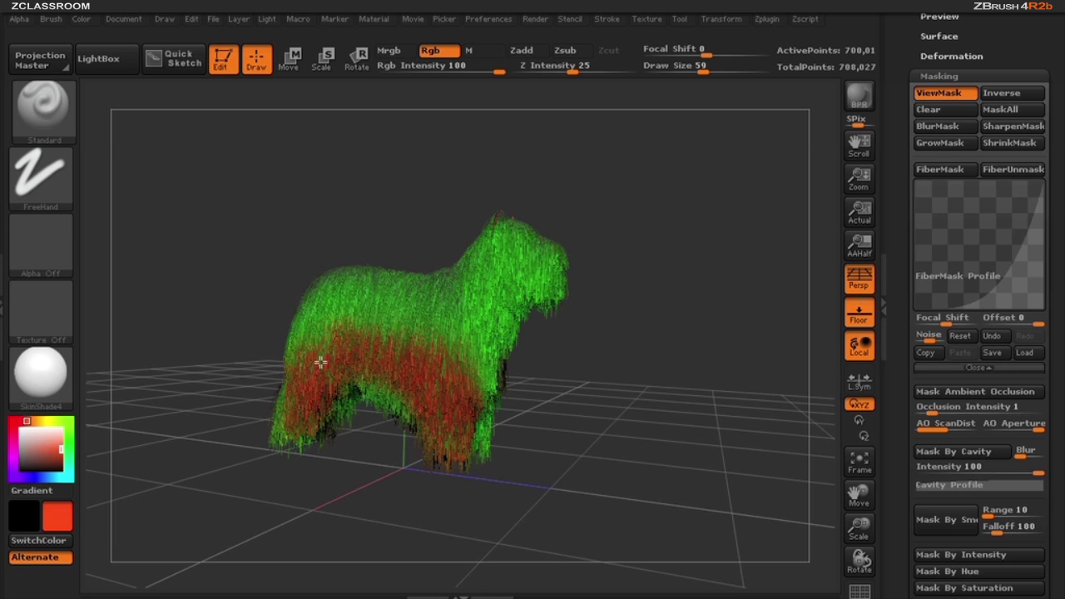
pyautogui.moveTo(407, 296)
pyautogui.mouseDown()
pyautogui.moveTo(491, 383)
pyautogui.moveTo(516, 266)
pyautogui.moveTo(342, 330)
pyautogui.mouseUp()
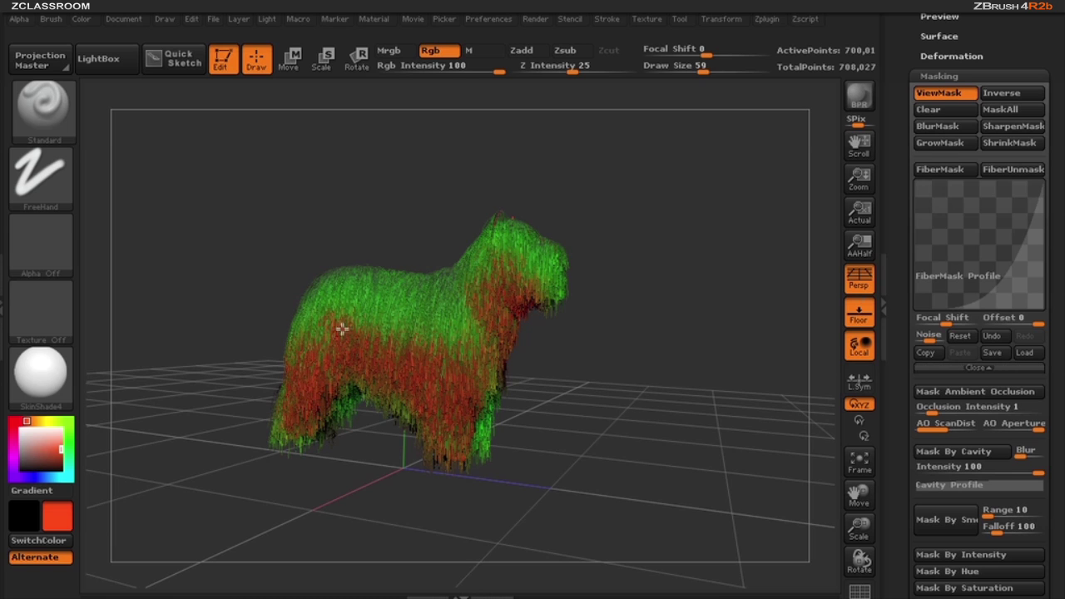
# - View the dog from its other side, apply FiberUnmask to the fur and choose blue as the paint color
pyautogui.moveTo(680, 386); pyautogui.dragTo(666, 388)
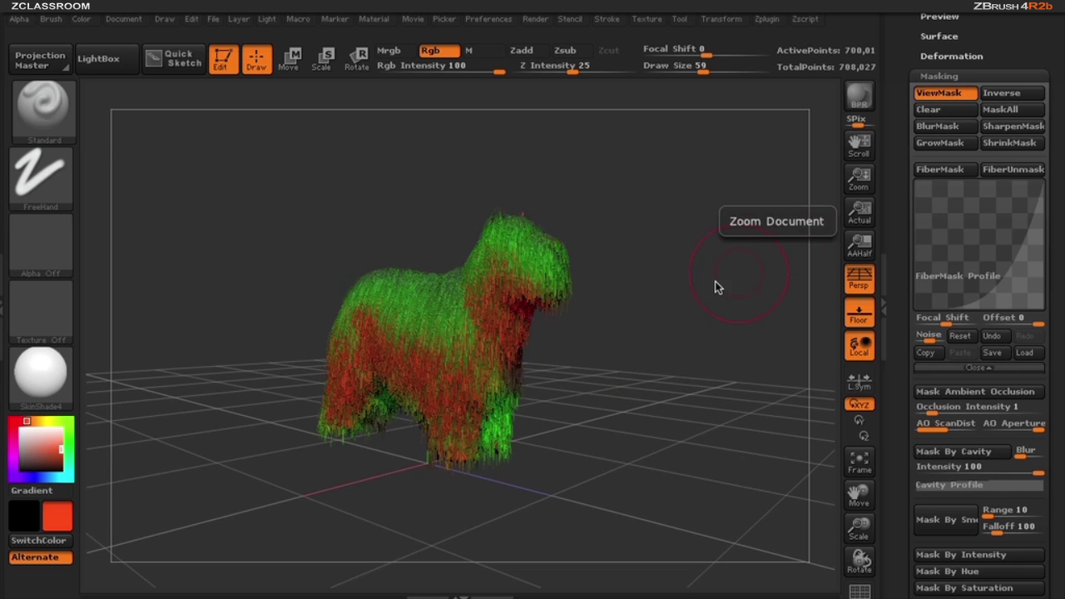
pyautogui.moveTo(708, 397)
pyautogui.mouseDown()
pyautogui.moveTo(644, 405)
pyautogui.moveTo(609, 364)
pyautogui.moveTo(575, 350)
pyautogui.moveTo(541, 354)
pyautogui.moveTo(642, 361)
pyautogui.mouseUp()
pyautogui.moveTo(720, 386); pyautogui.dragTo(567, 381)
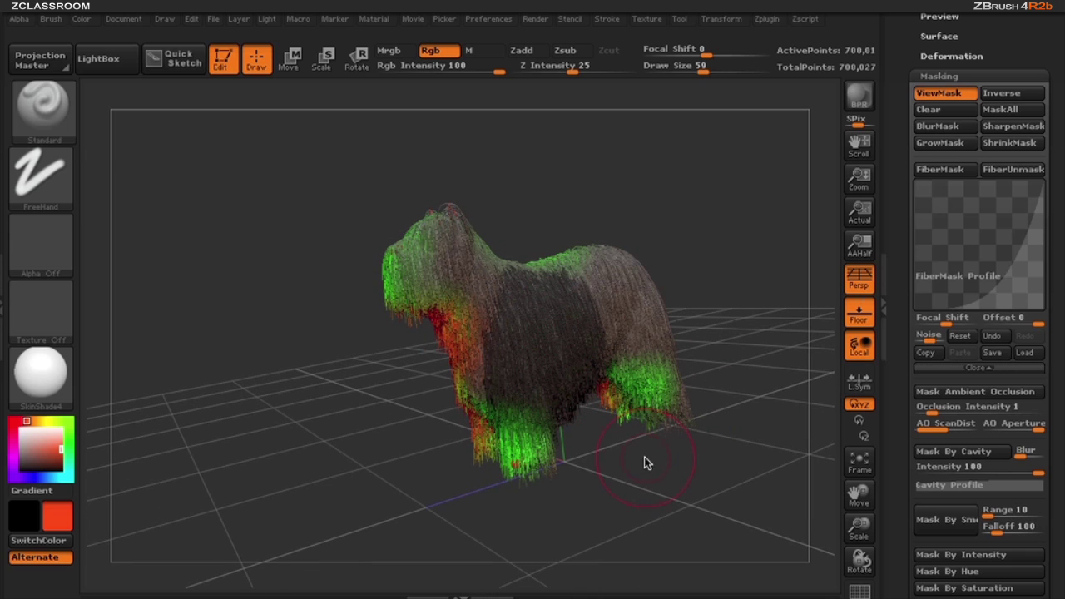
pyautogui.click(1022, 172)
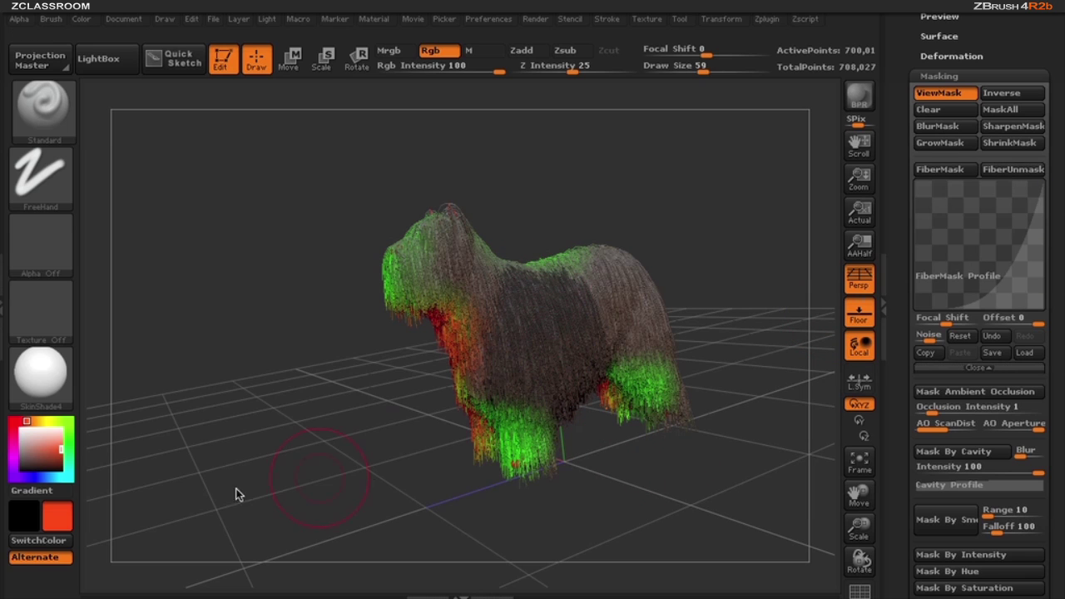
pyautogui.click(38, 477)
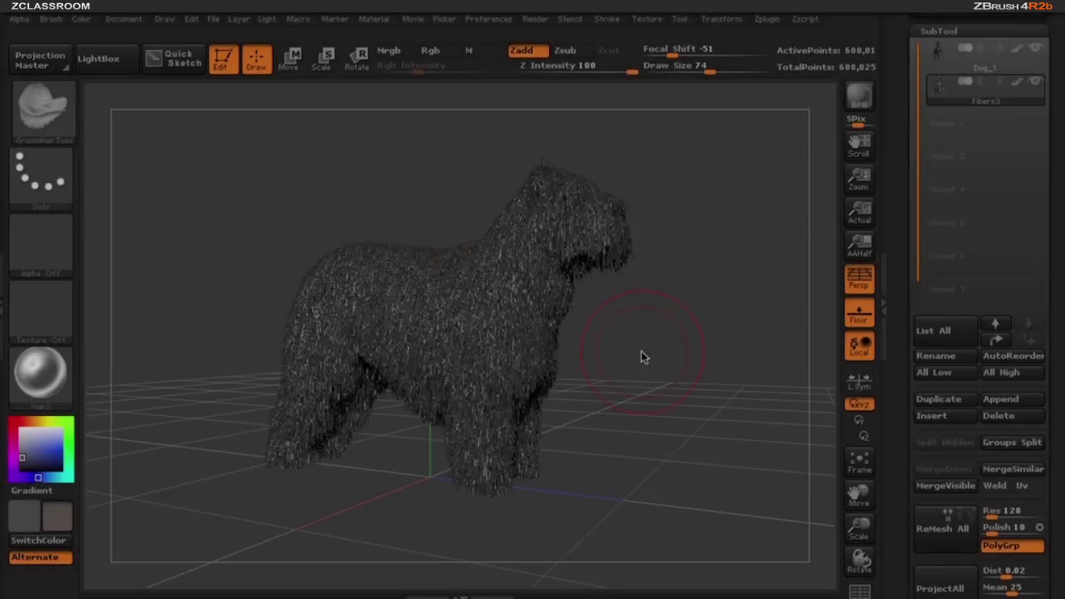
# - Browse the LightBox projects as far as the GroomPractice dog files and close the browser
pyautogui.press(',')
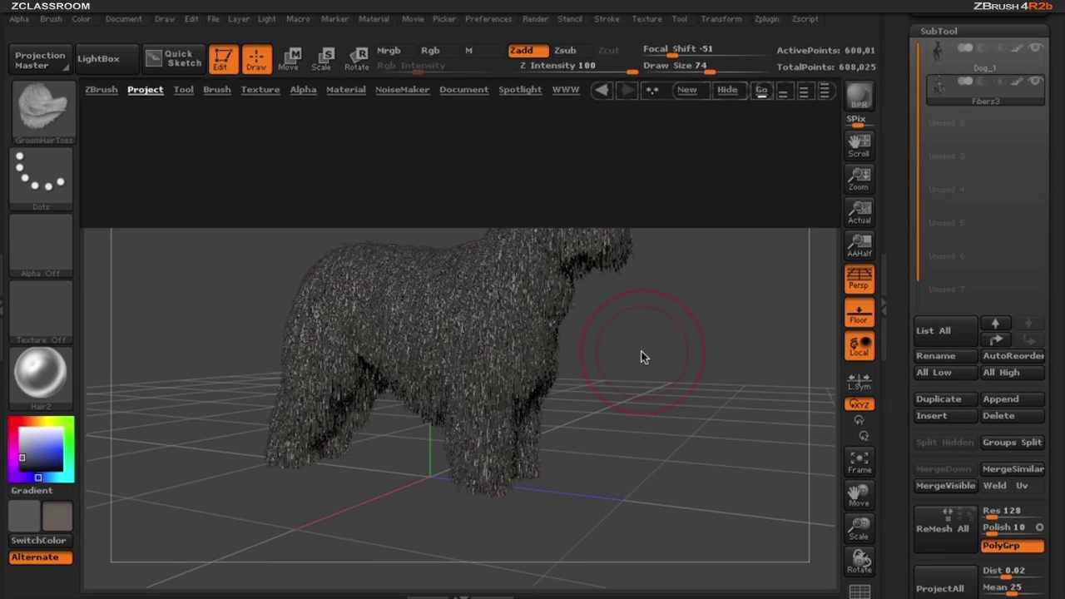
pyautogui.moveTo(639, 155); pyautogui.dragTo(386, 183)
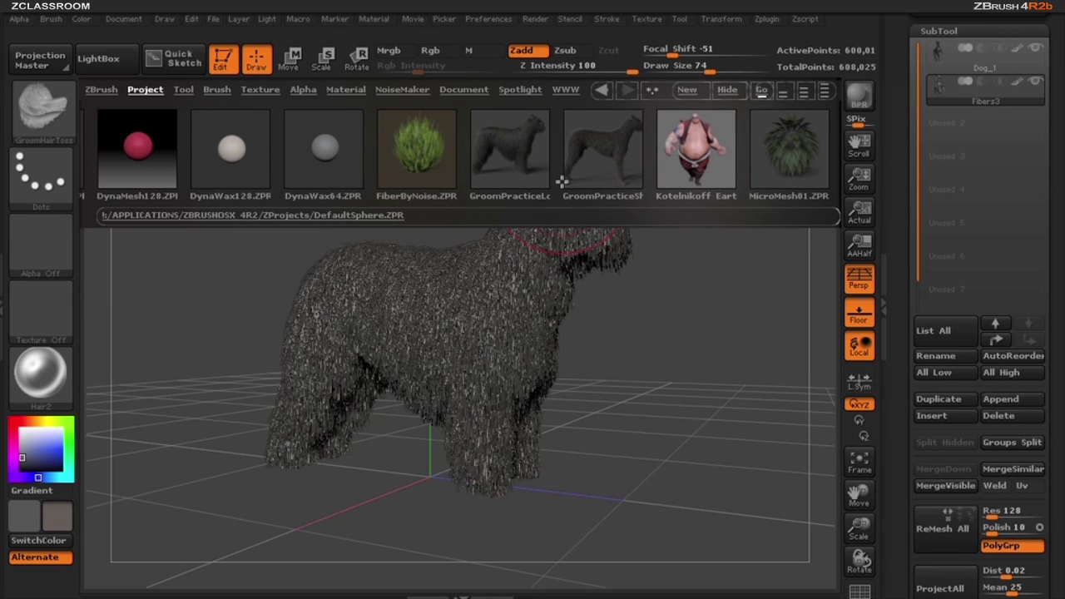
pyautogui.press(',')
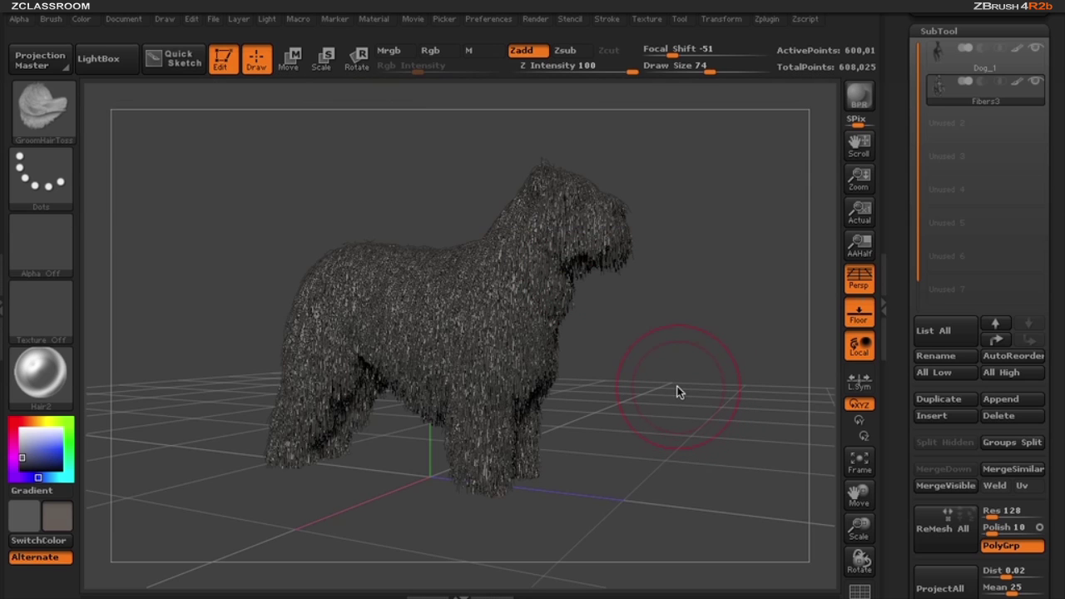
# - Groom the dog's fur from the head down across the body with the GroomHairToss brush
pyautogui.keyDown('ctrl'); pyautogui.moveTo(554, 328); pyautogui.dragTo(545, 298, button='right'); pyautogui.keyUp('ctrl')
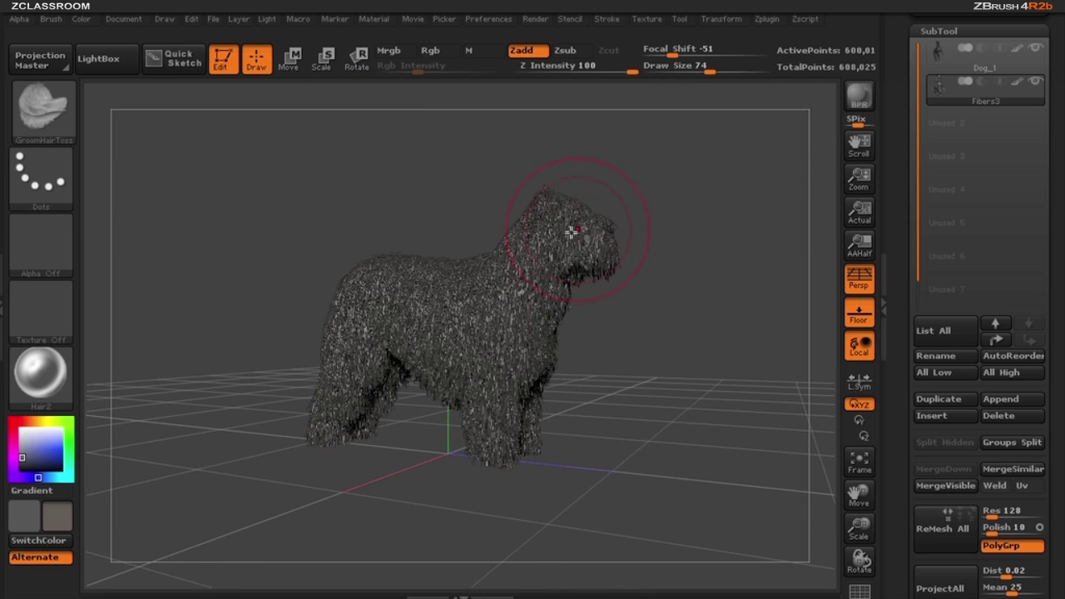
pyautogui.moveTo(571, 233)
pyautogui.mouseDown()
pyautogui.moveTo(519, 375)
pyautogui.moveTo(541, 413)
pyautogui.mouseUp()
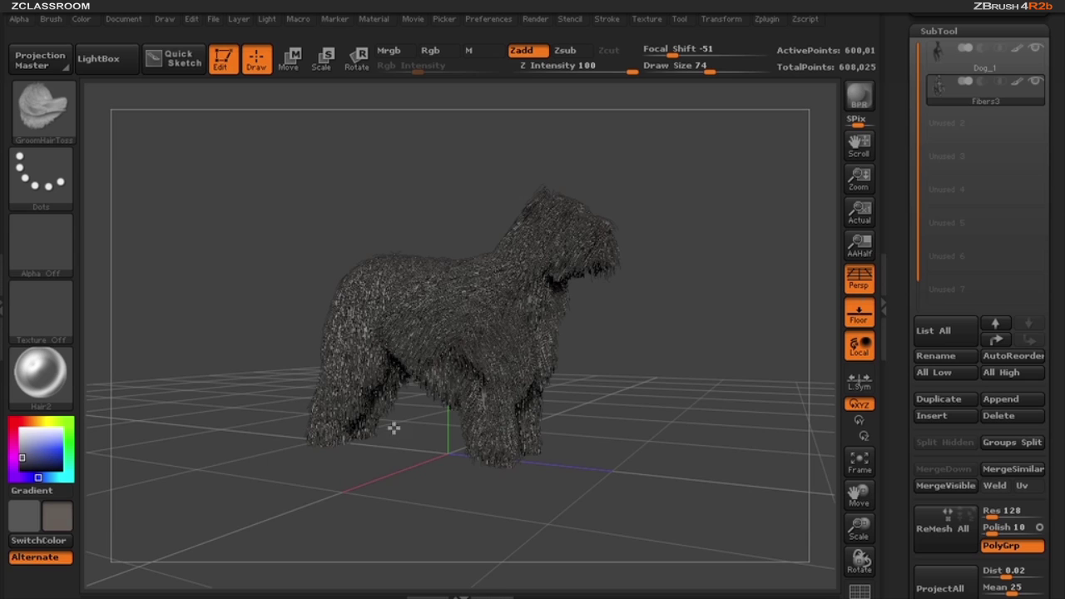